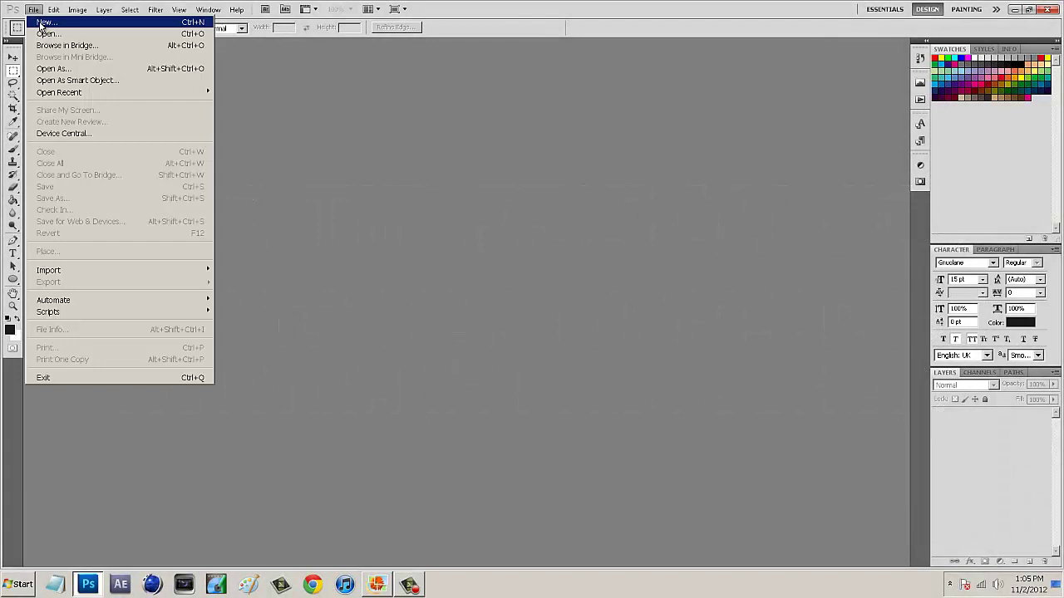
Create a new document 500 pixels wide and 500 pixels high
click(43, 22)
double_click(334, 143)
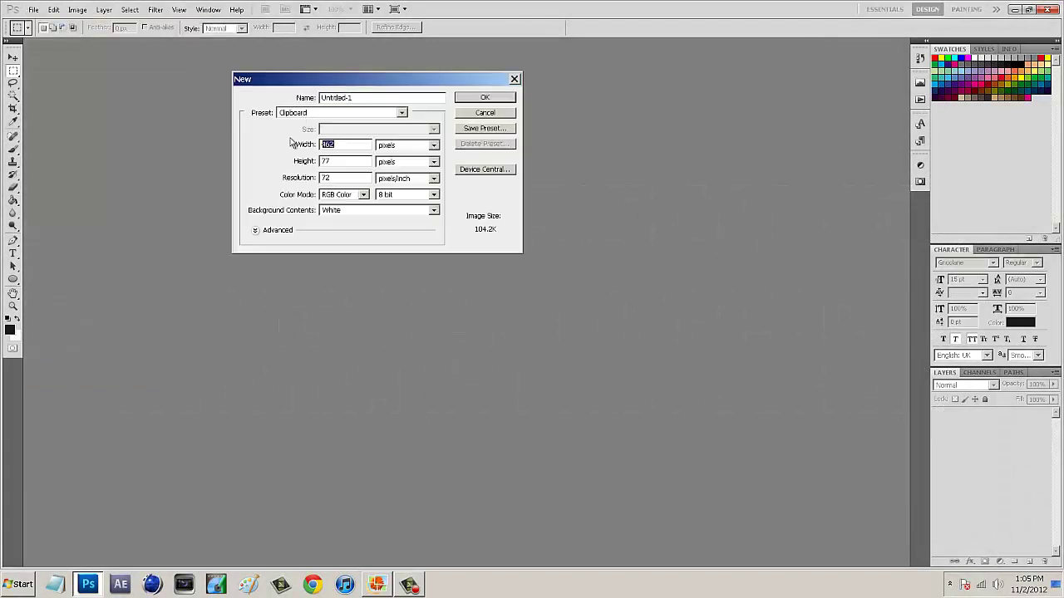
text(500)
double_click(327, 161)
text(500)
key(Return)
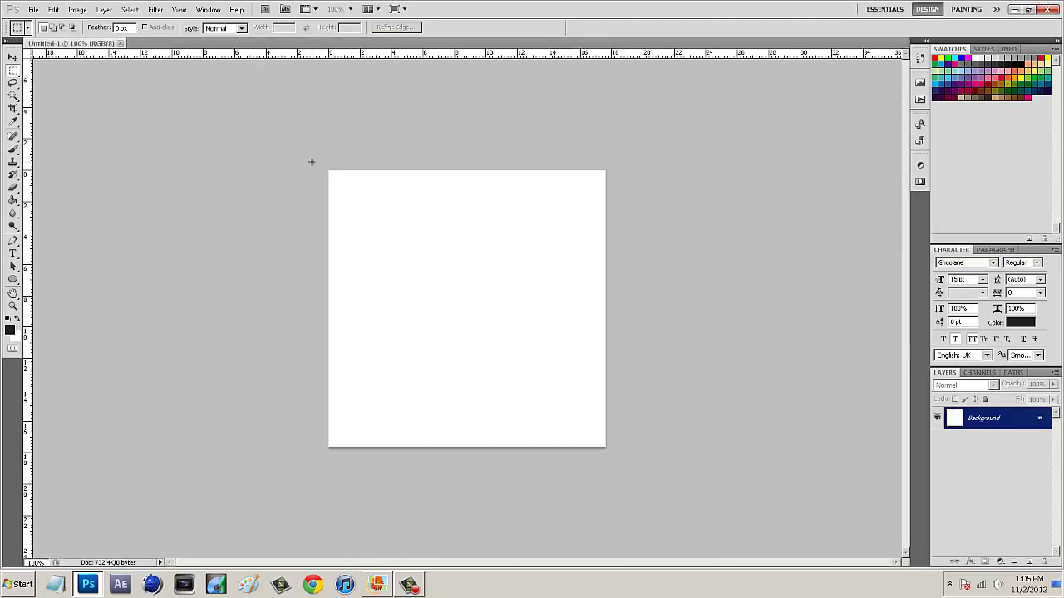
Choose the Gradient Tool and set the gradient's starting stop to 282828
click(14, 202)
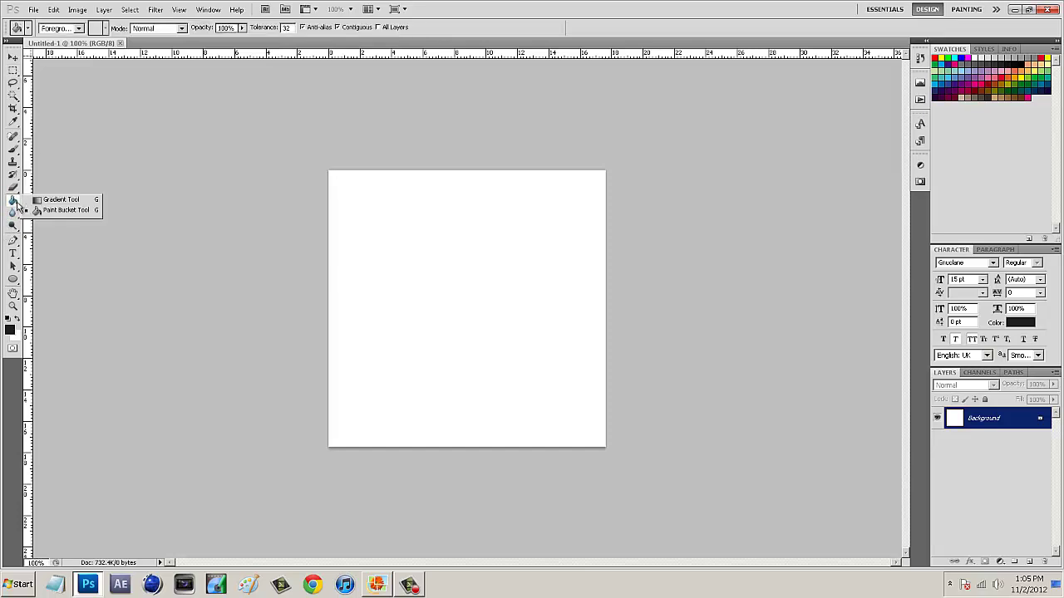
click(59, 200)
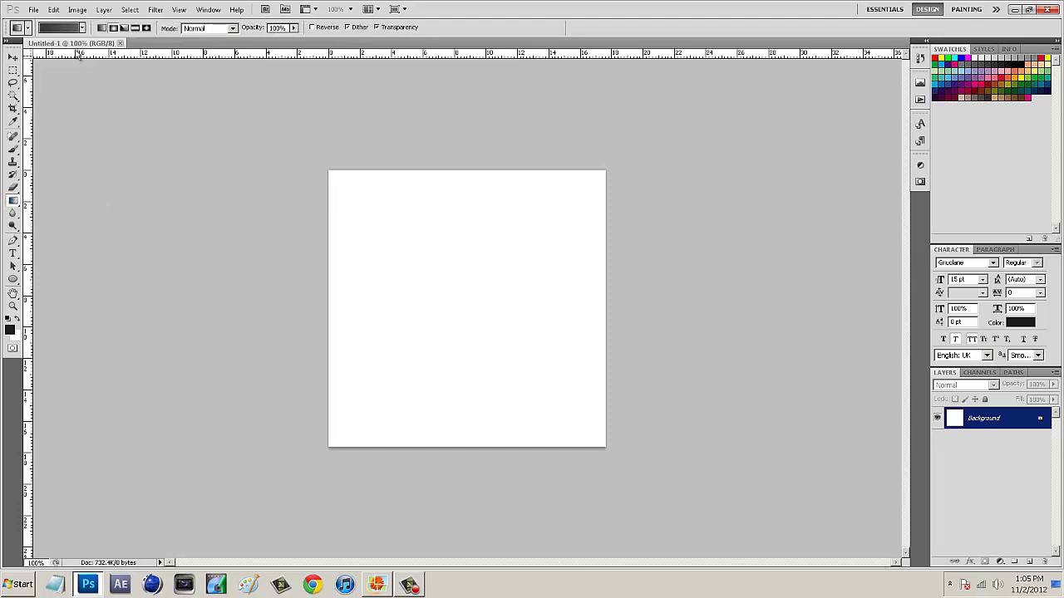
click(64, 30)
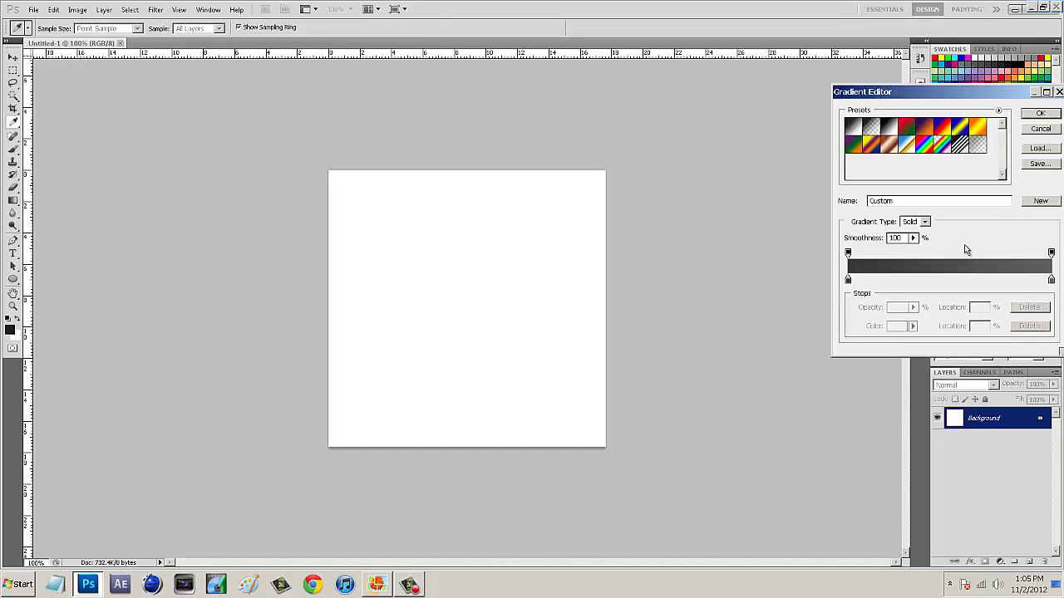
click(848, 280)
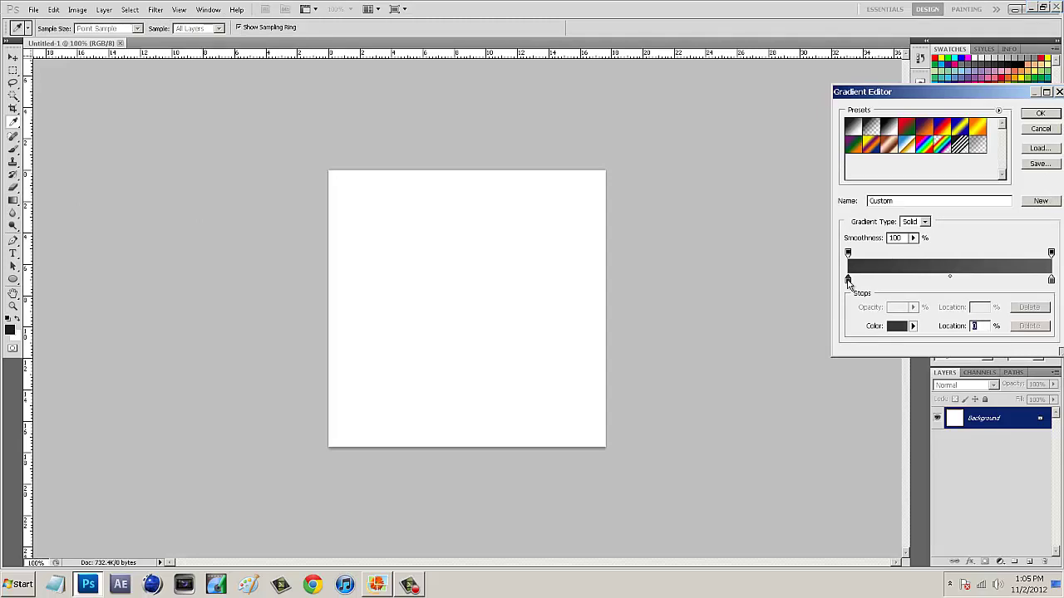
double_click(848, 280)
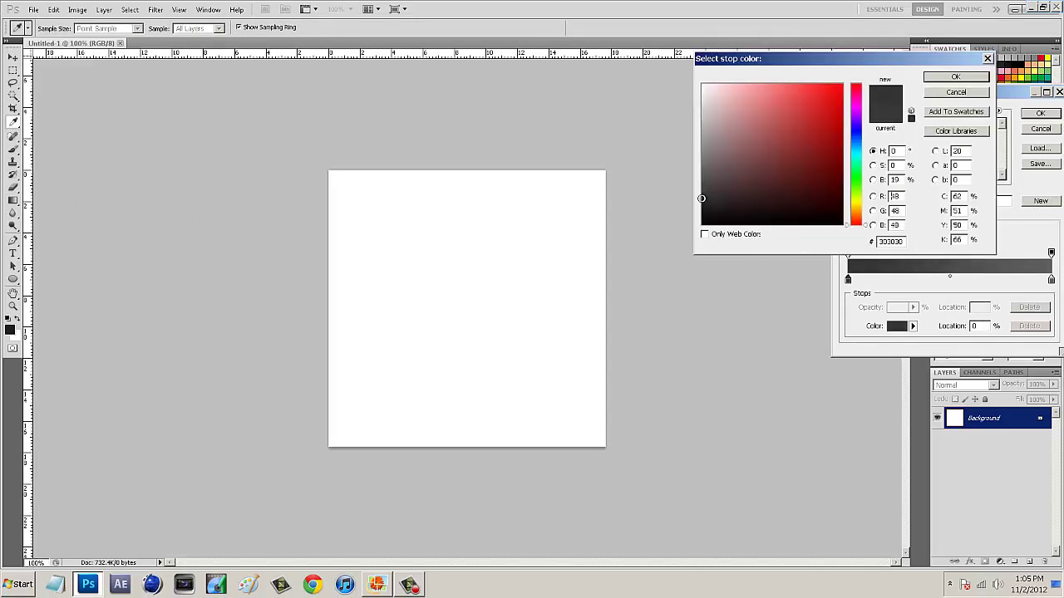
drag(700, 198, 698, 203)
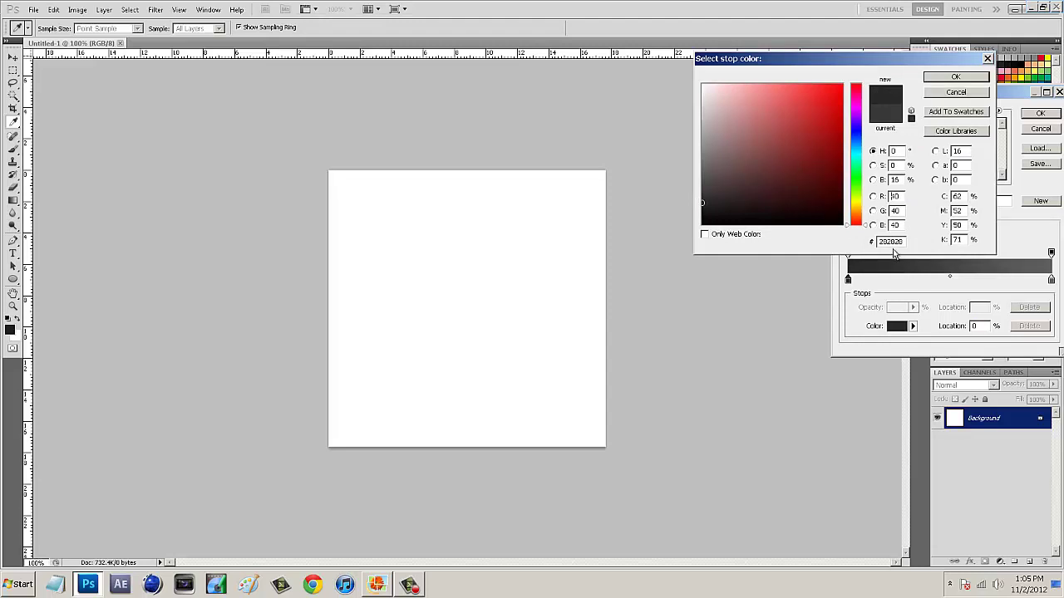
click(967, 77)
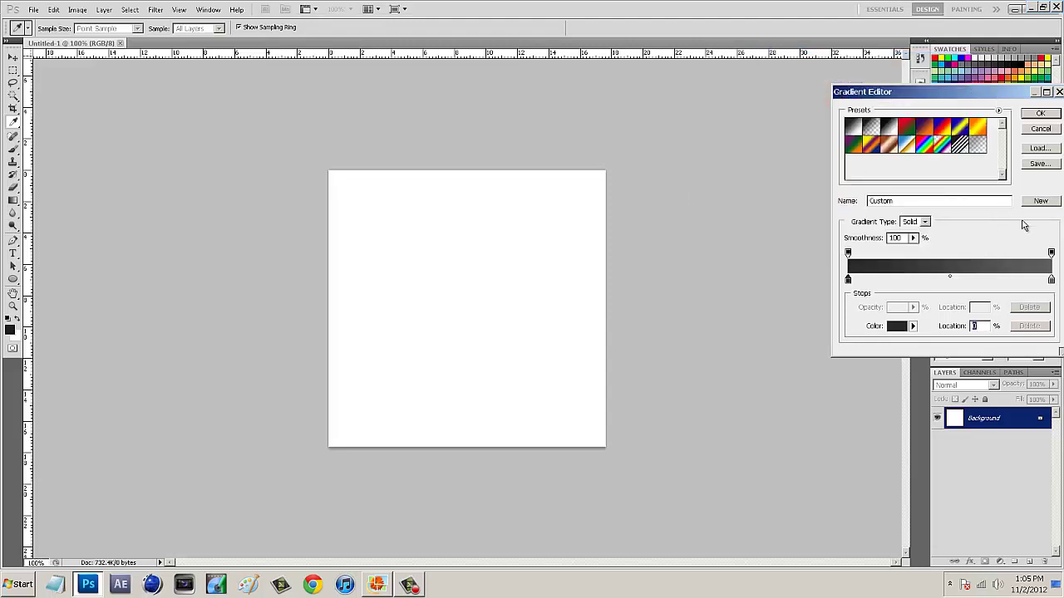
Set the ending stop to 4d4d4d and drag the gradient from canvas bottom to top
double_click(1051, 280)
drag(706, 176, 689, 182)
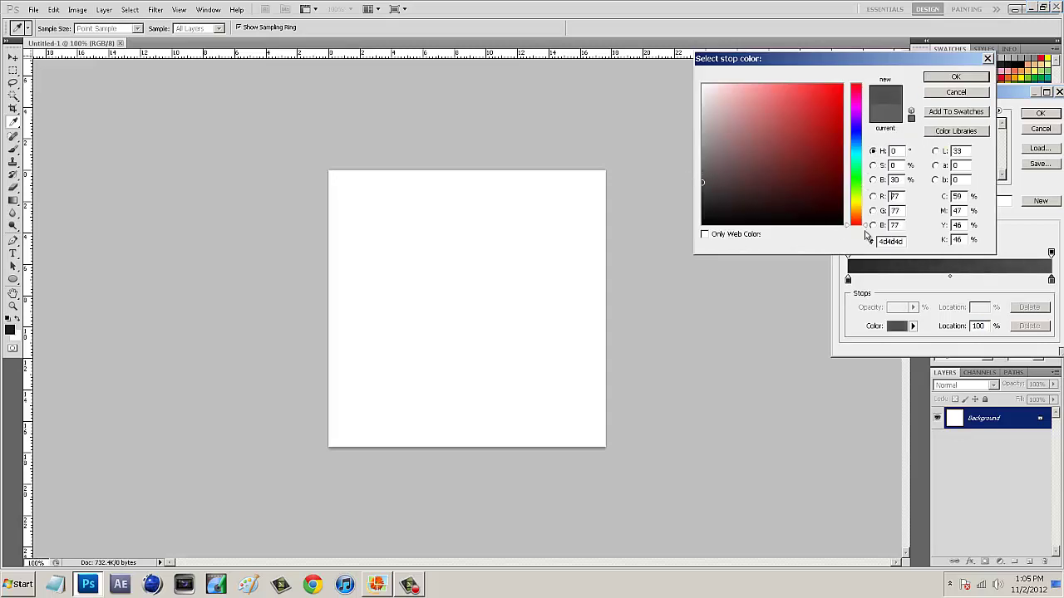
click(956, 77)
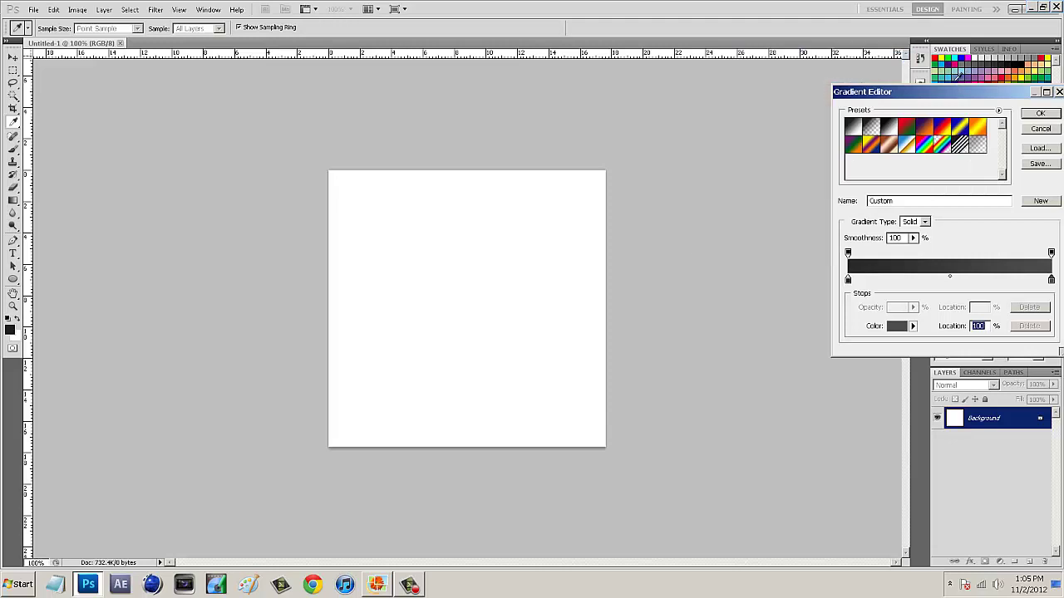
click(1039, 111)
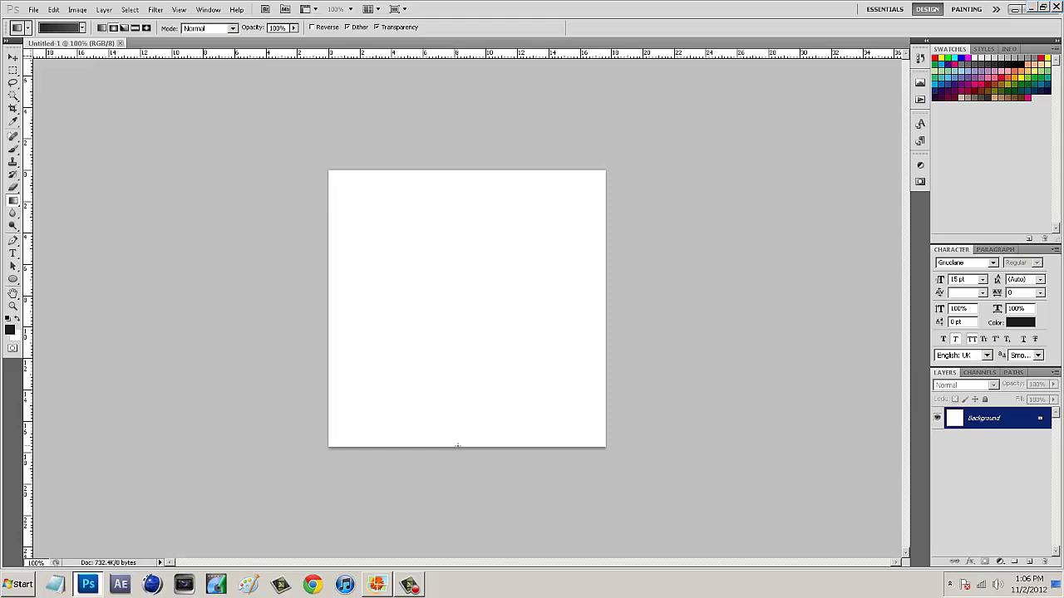
drag(457, 445, 520, 172)
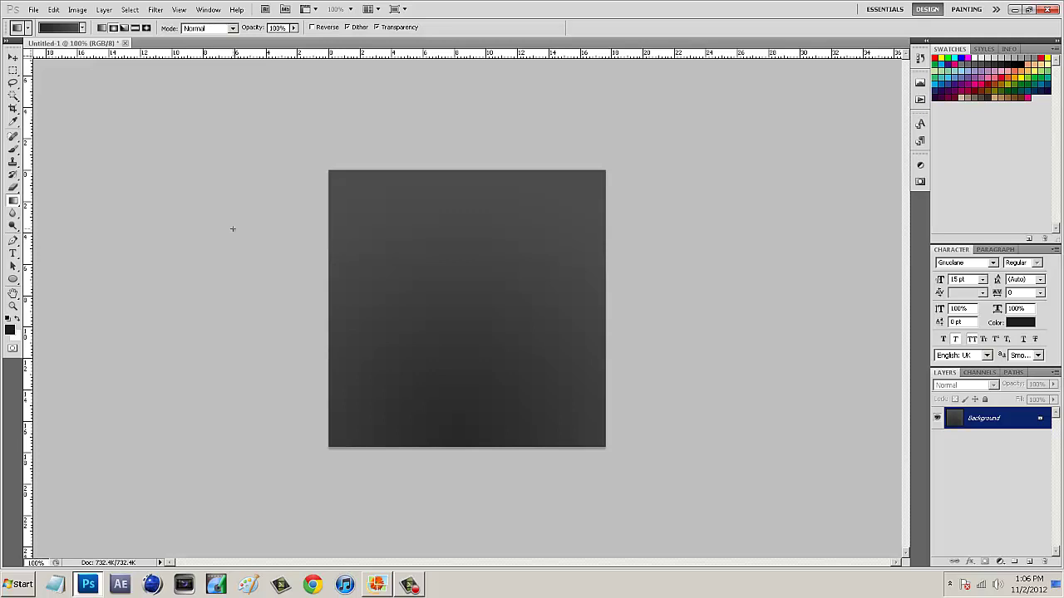
Select the Horizontal Type Tool
click(13, 253)
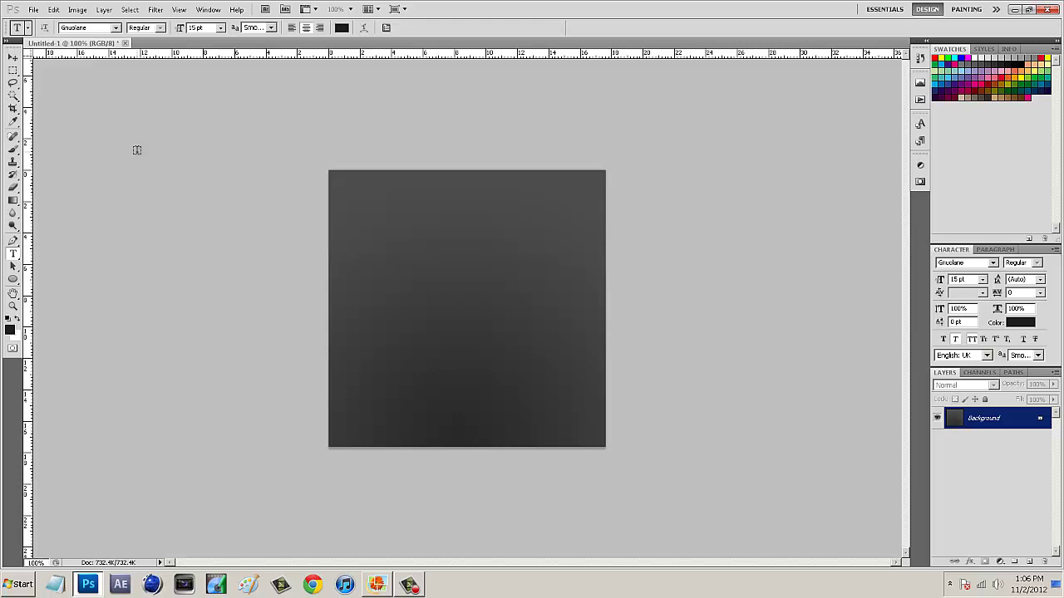
Start a text layer in the upper middle of the canvas at 80 pt
click(432, 273)
drag(178, 29, 216, 30)
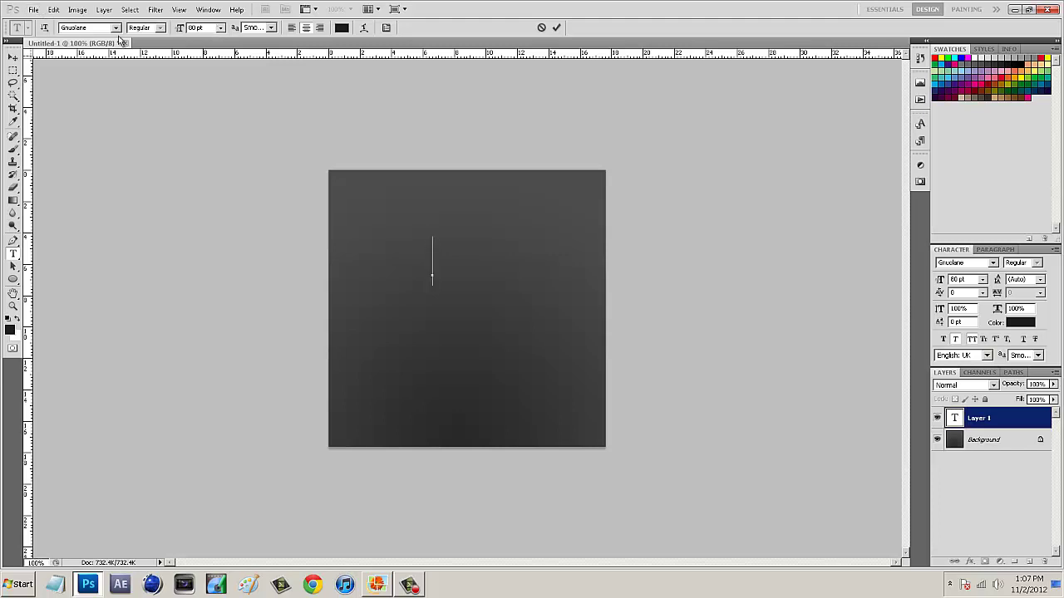
Type 'C2W', correcting the typo, and enlarge it to 285 pt
text(C@W)
key(BackSpace)
key(BackSpace)
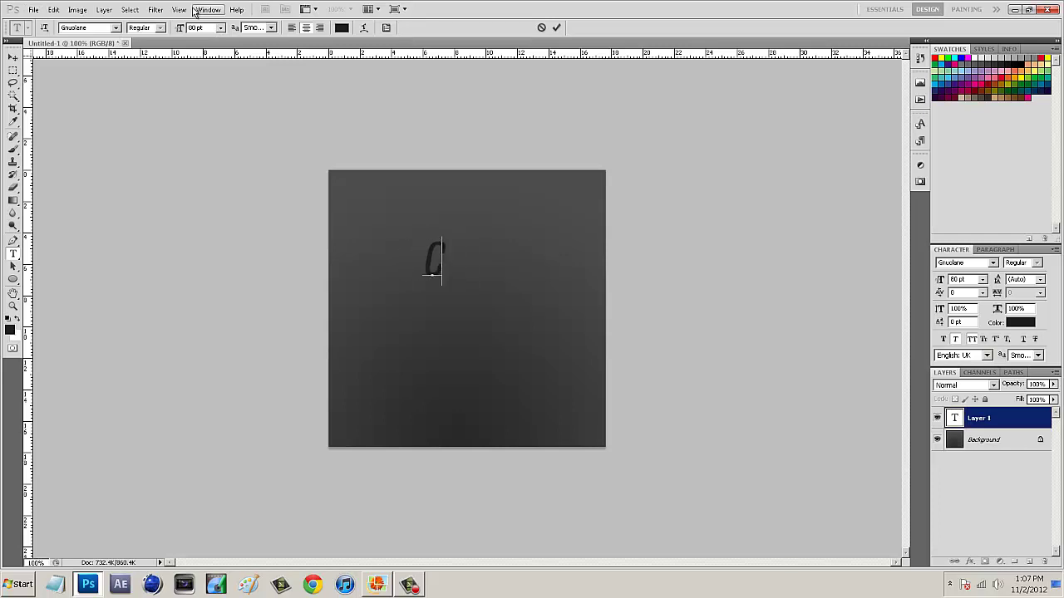
text(2W)
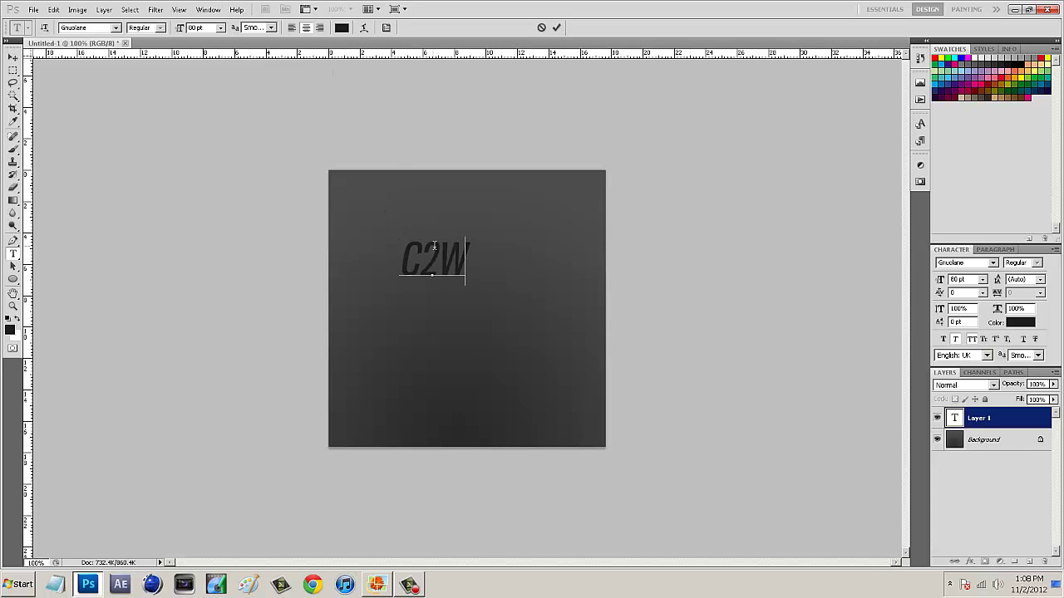
key(ctrl+a)
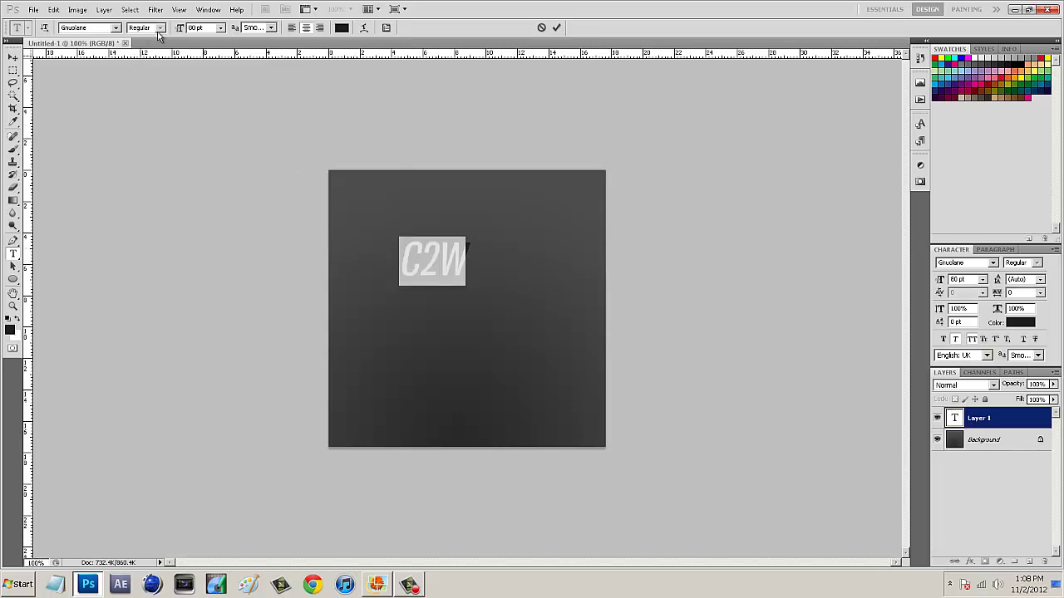
drag(177, 30, 290, 53)
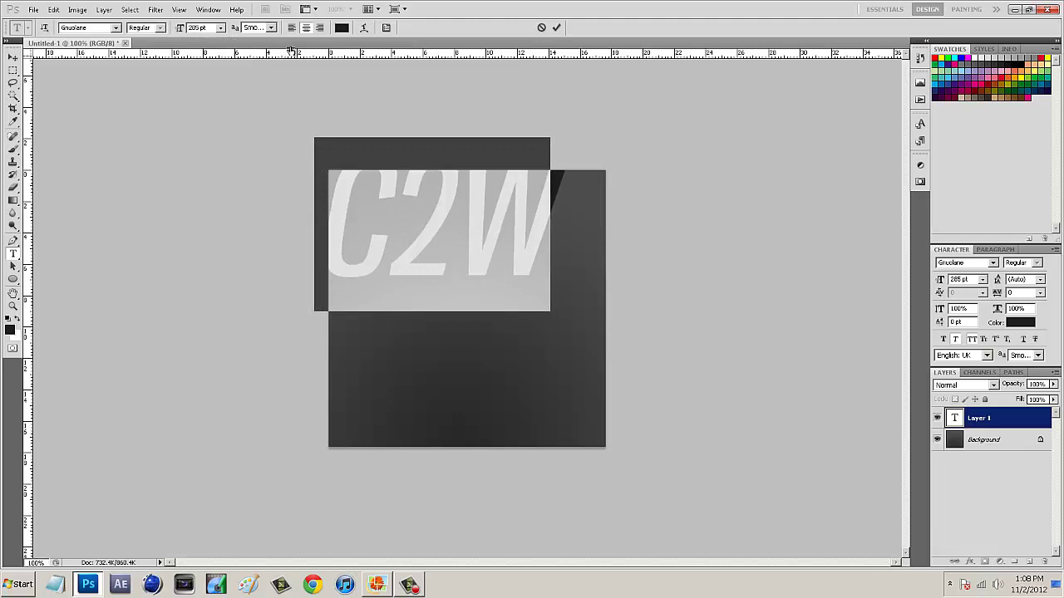
Centre the C2W text vertically and horizontally on the background with the Move Tool
click(14, 58)
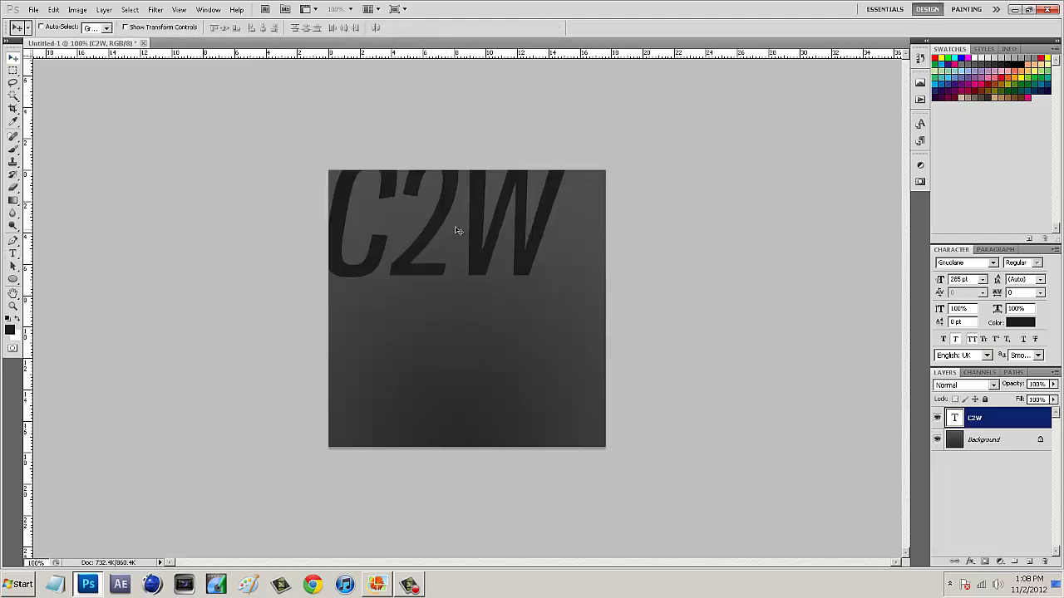
drag(482, 240, 484, 286)
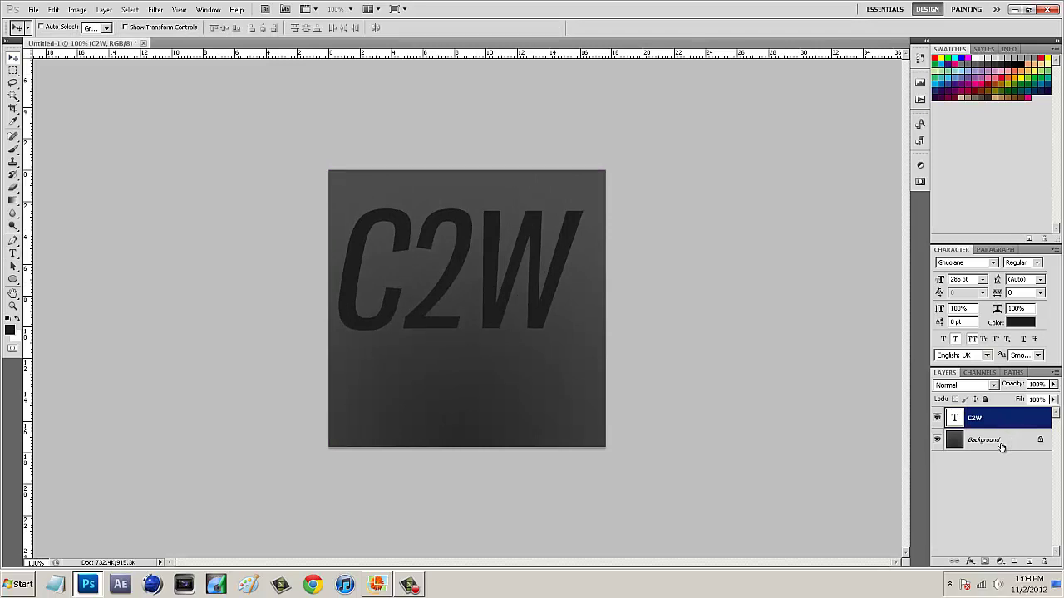
shift+click(1000, 446)
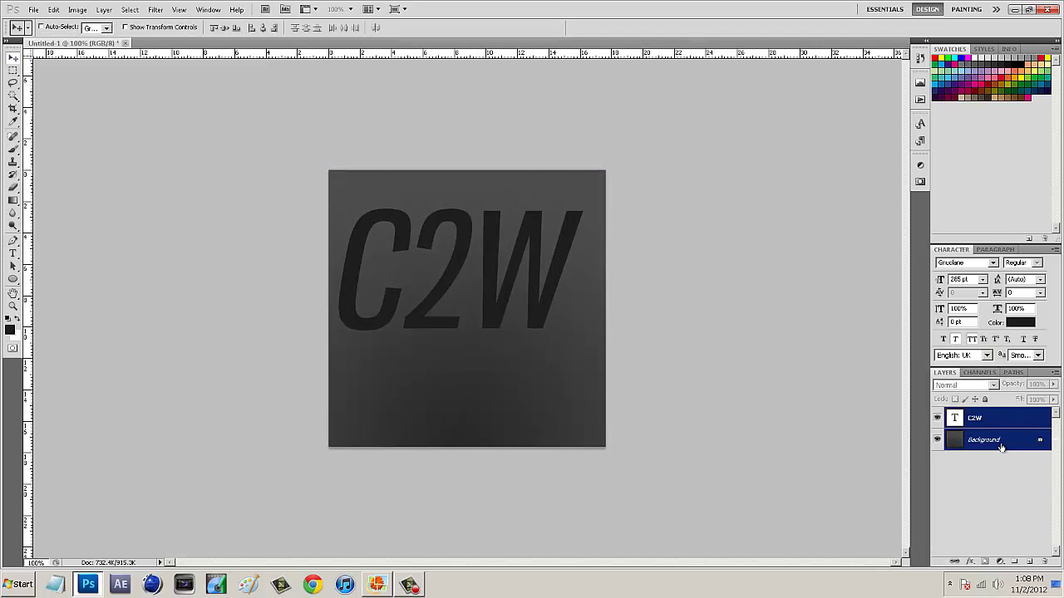
click(225, 28)
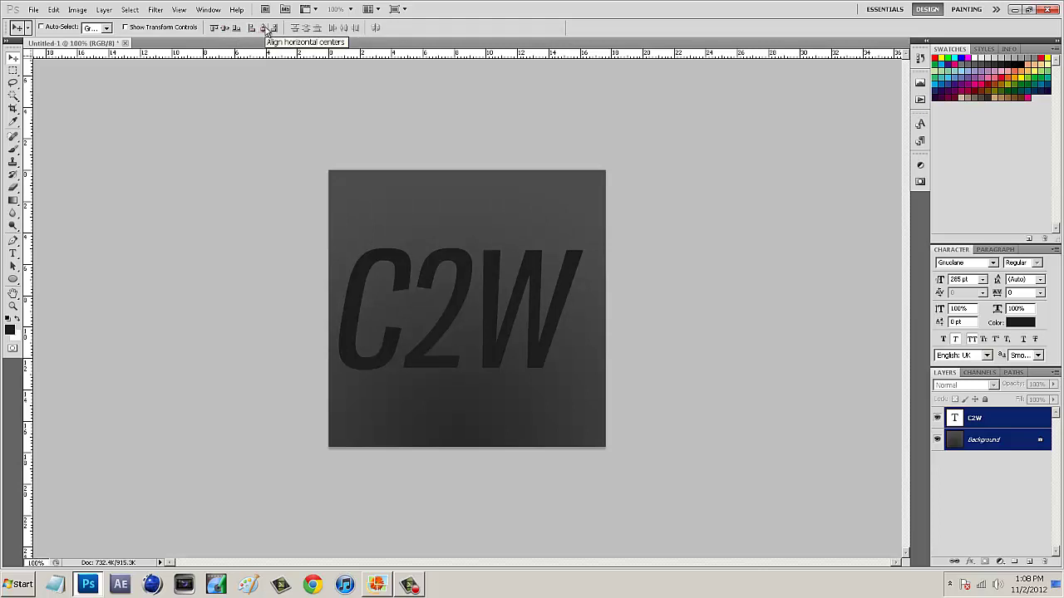
click(266, 28)
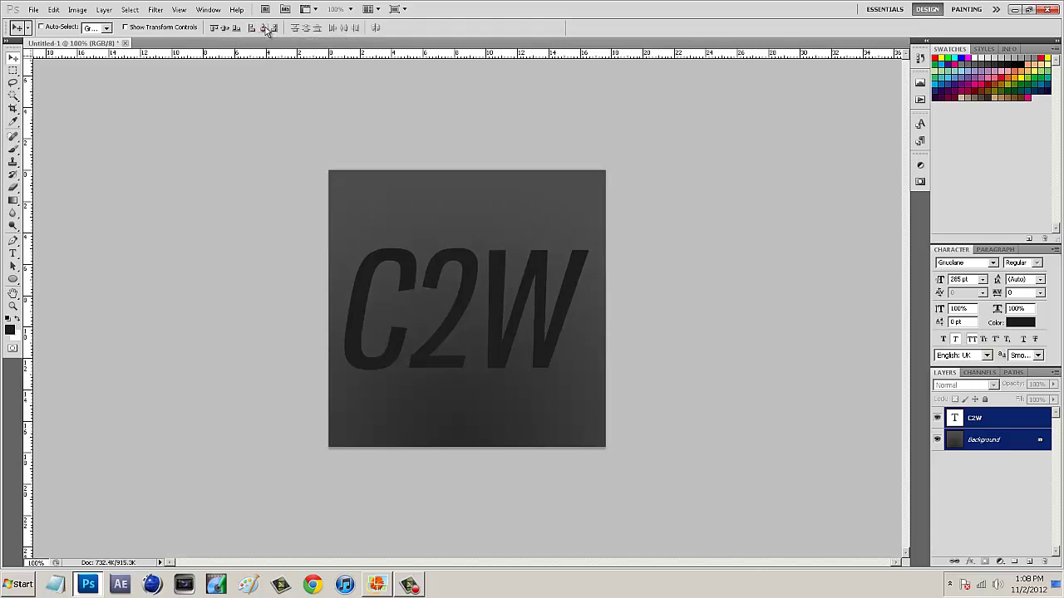
click(965, 491)
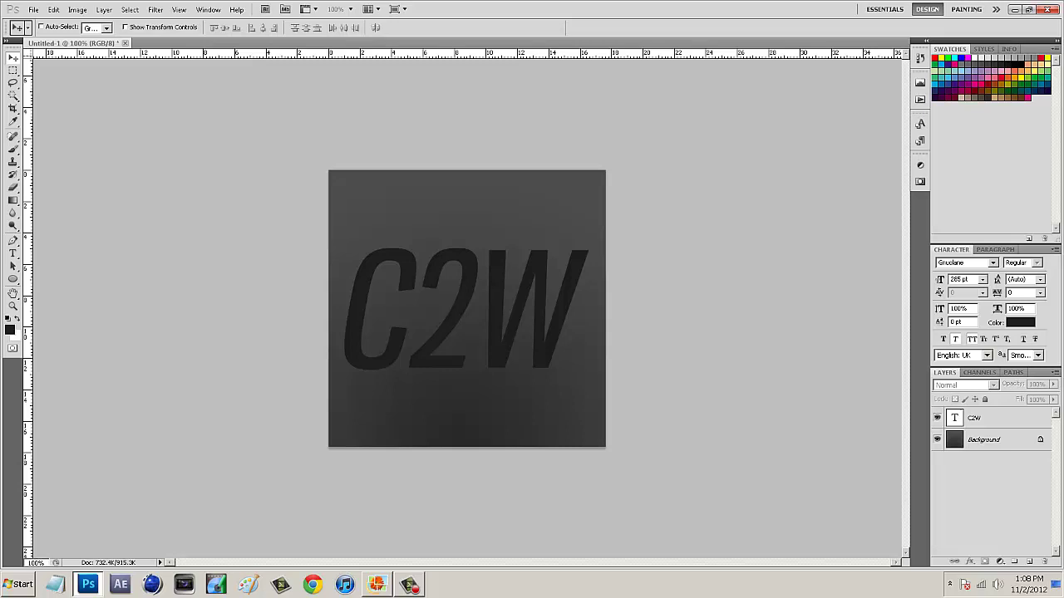
Change the C2W text colour to light grey #eeeeee
click(989, 419)
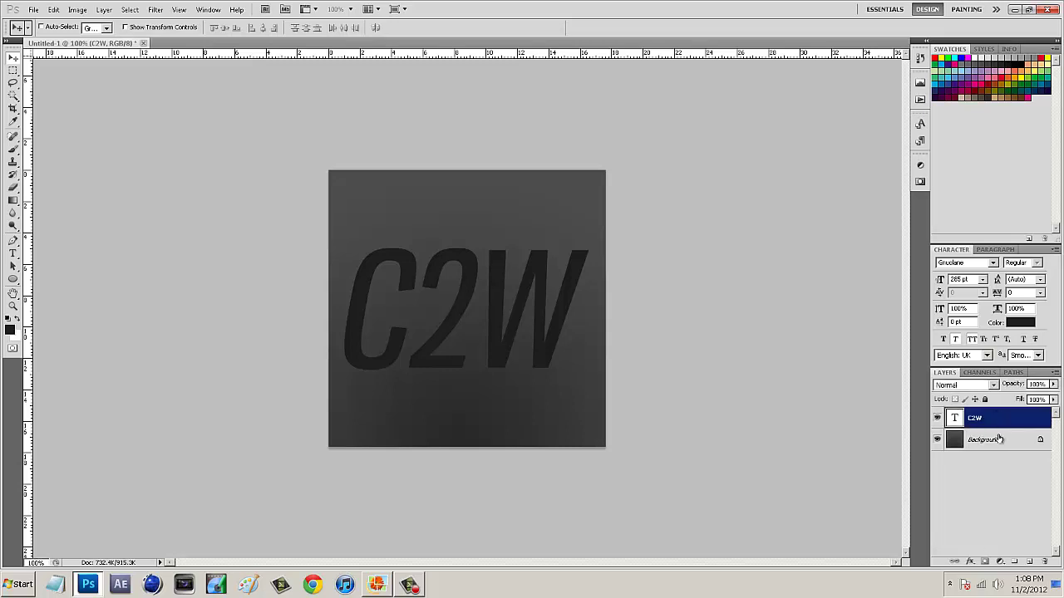
click(1018, 327)
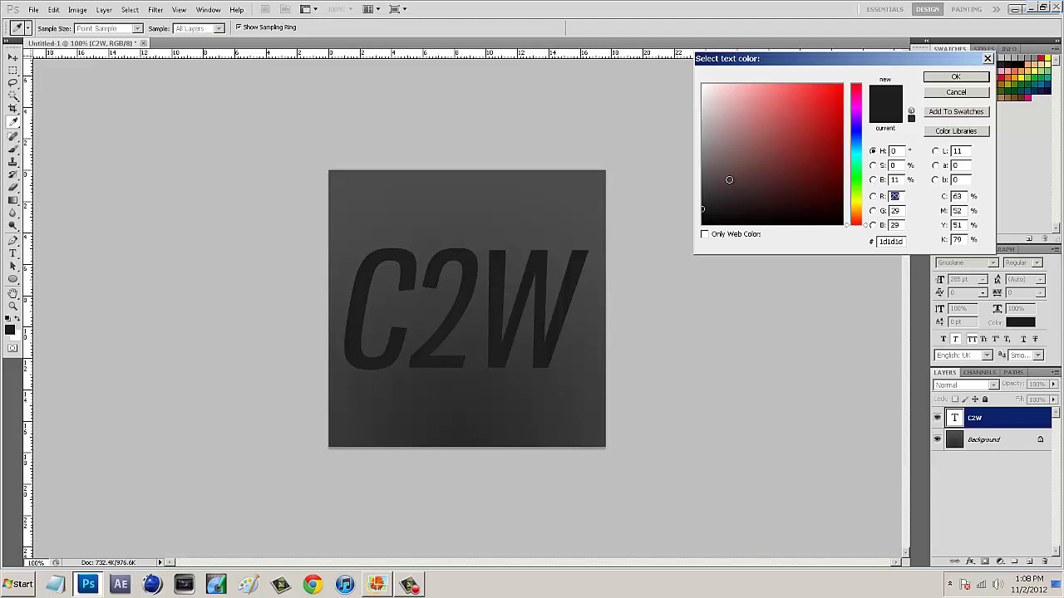
drag(732, 162, 677, 91)
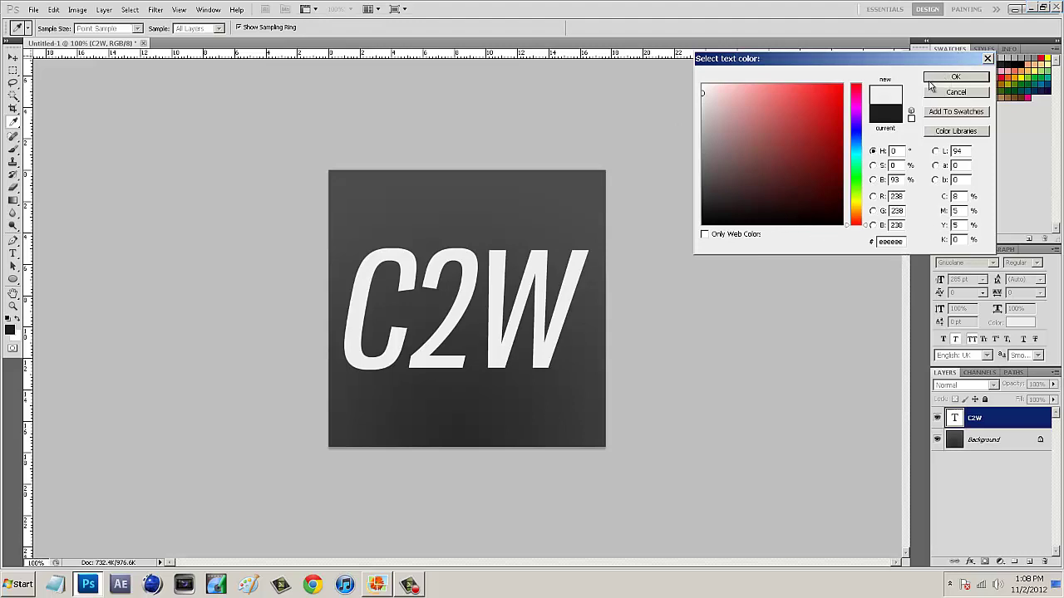
click(962, 80)
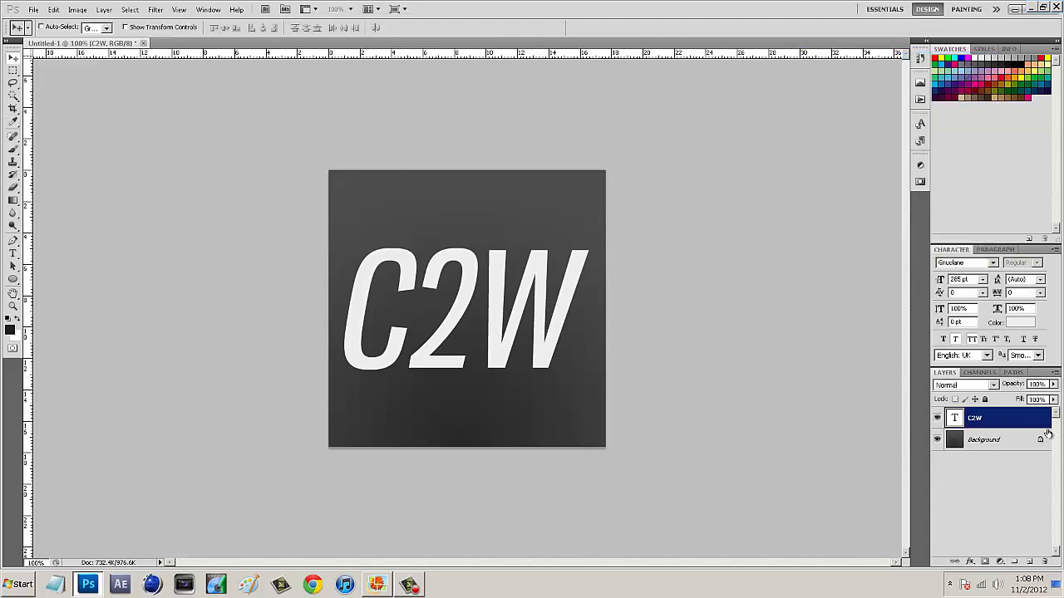
Apply the green preset style to the C2W layer from Blending Options
right_click(982, 424)
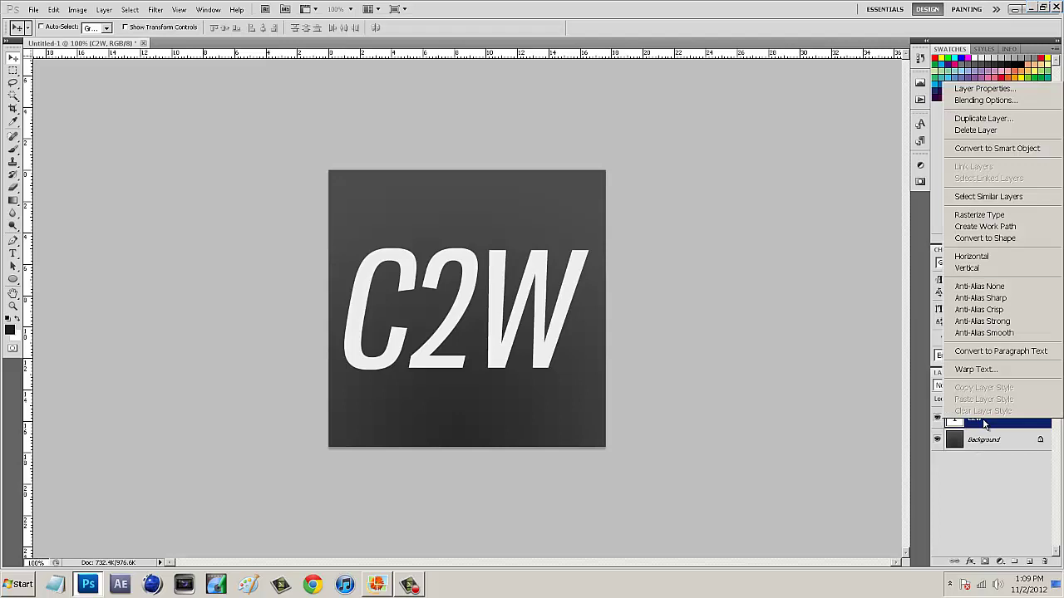
click(1031, 102)
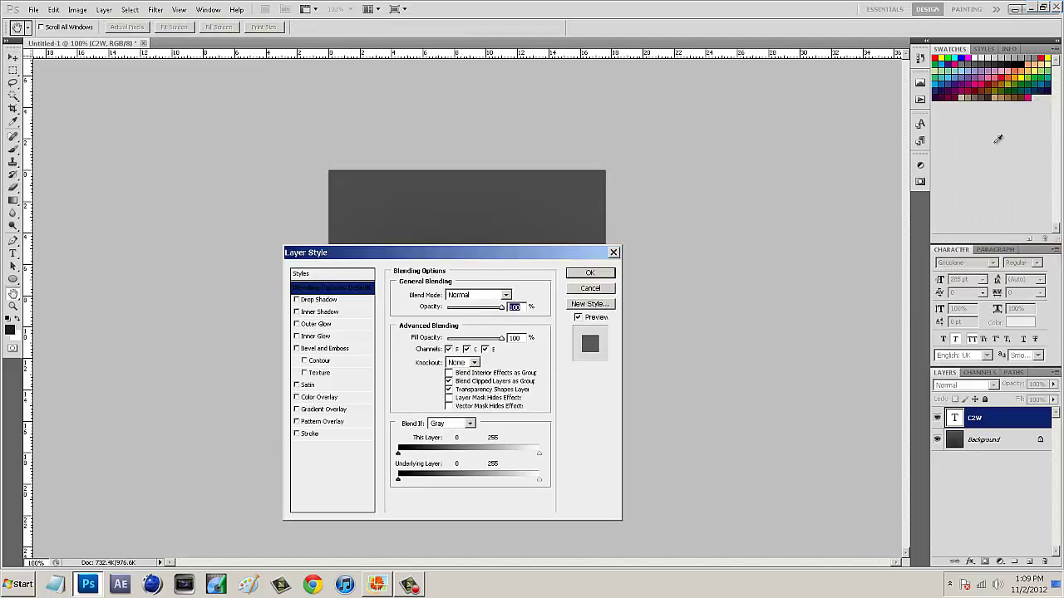
drag(506, 247, 866, 126)
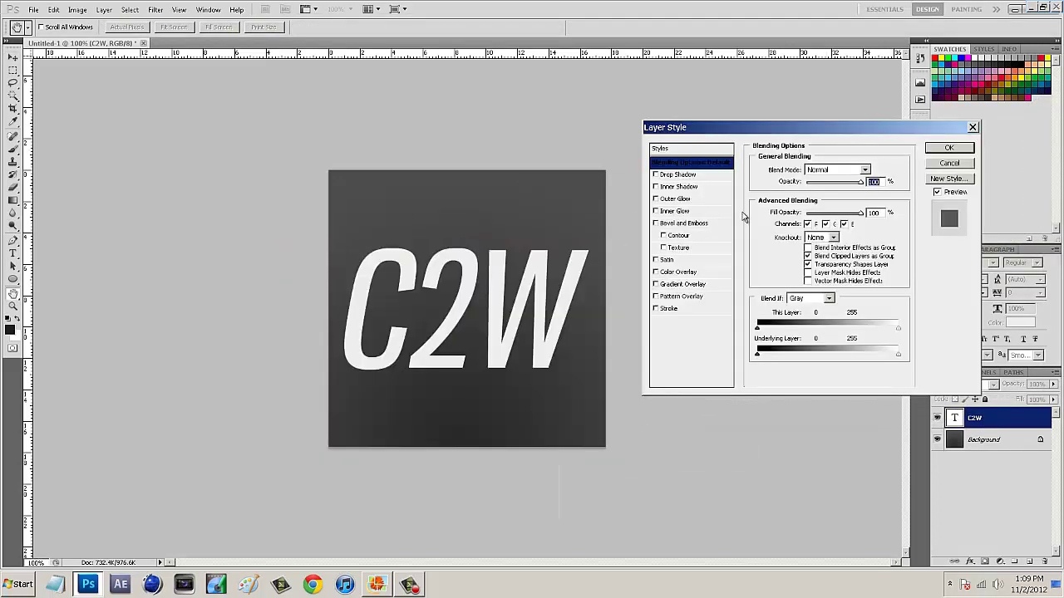
click(662, 150)
click(775, 232)
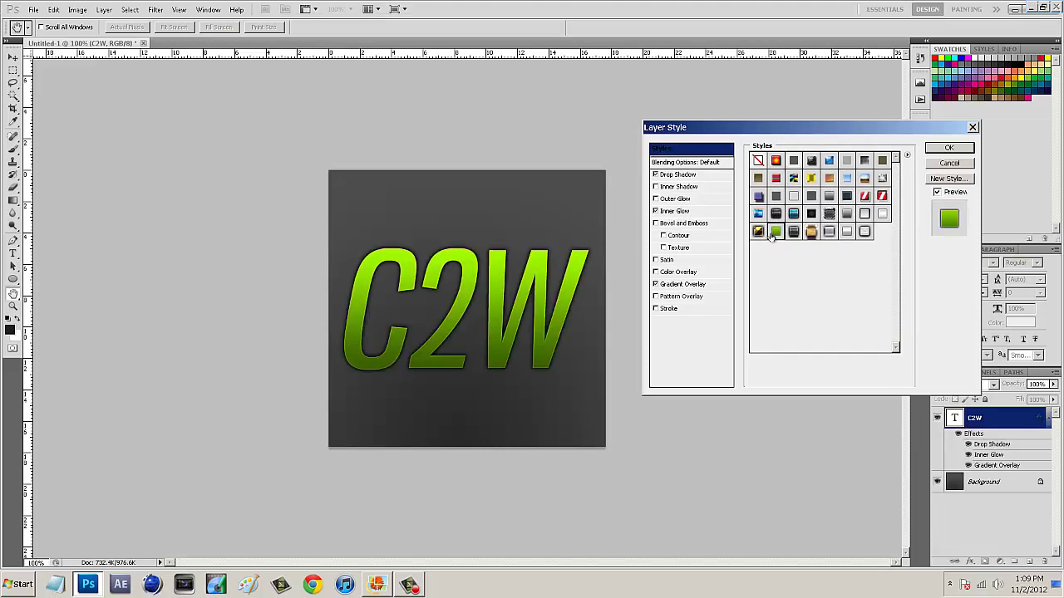
Adjust the Drop Shadow distance and size, and the Inner Glow size
click(686, 176)
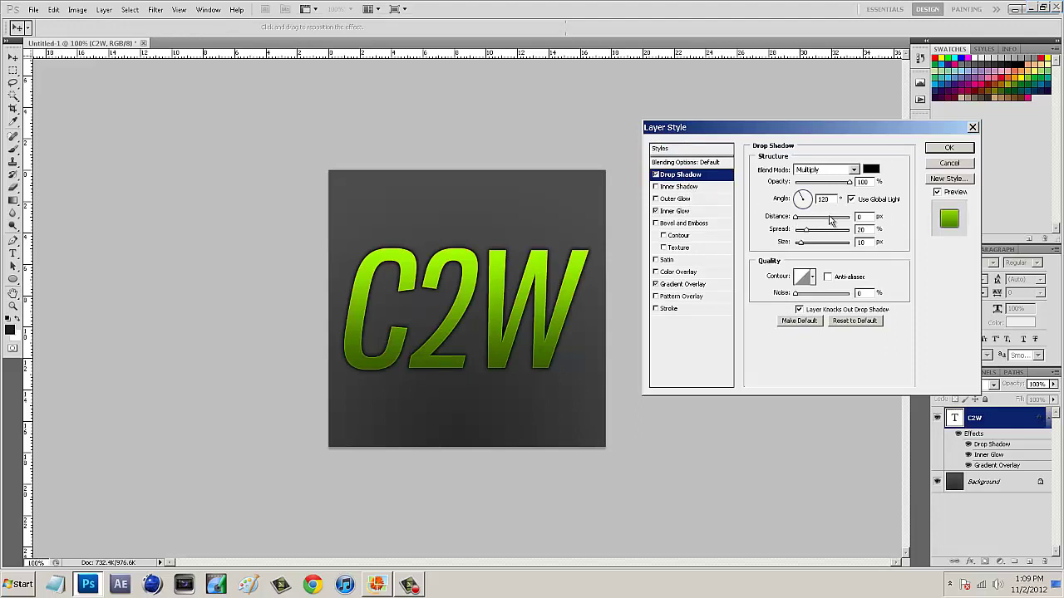
double_click(865, 217)
double_click(864, 243)
click(680, 212)
double_click(861, 279)
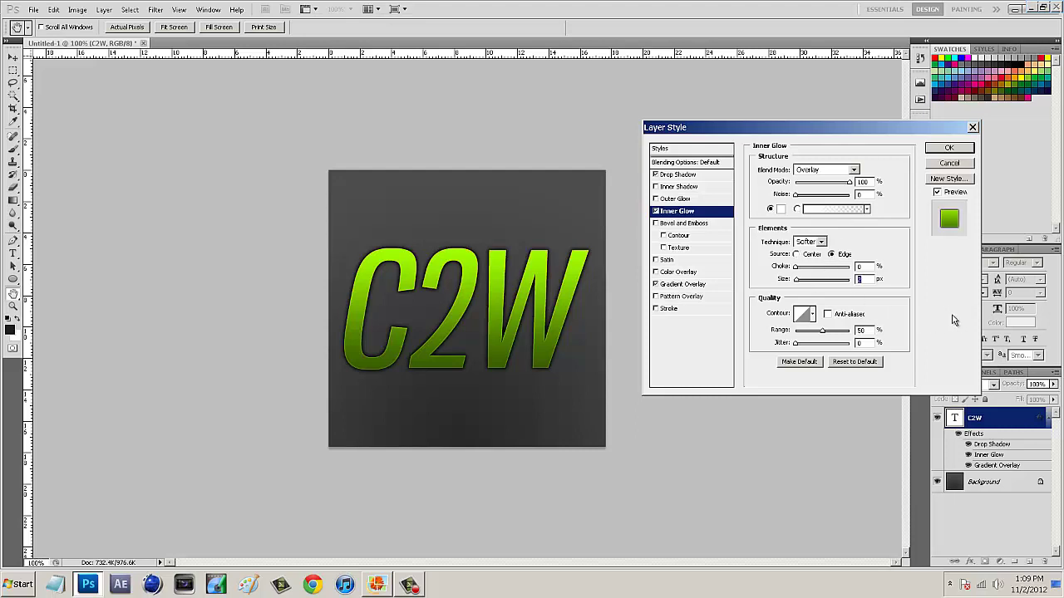
click(686, 284)
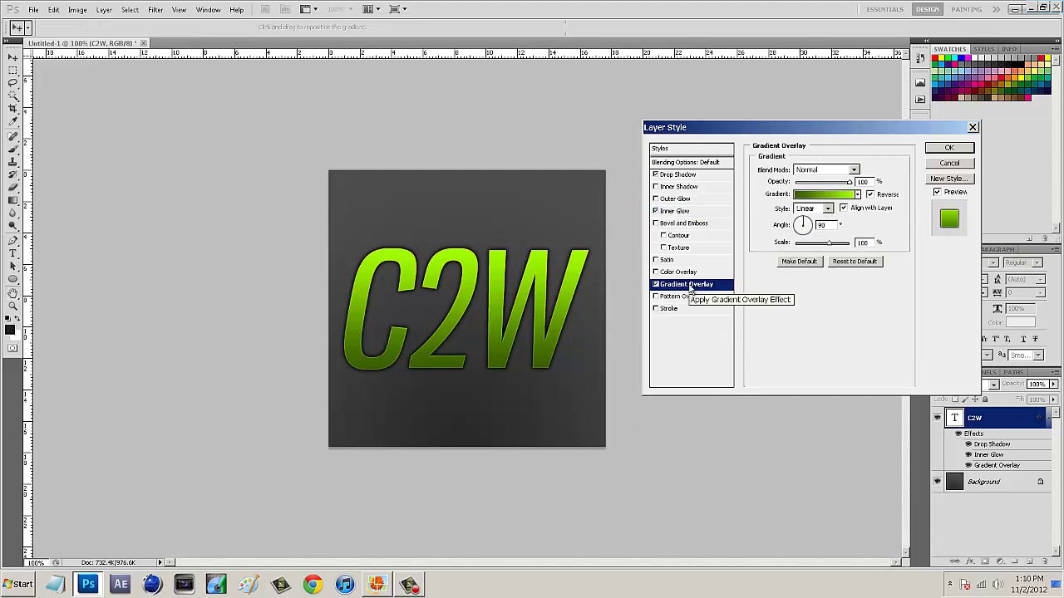
Set the gradient overlay's left stop to bright red ff0000
click(831, 196)
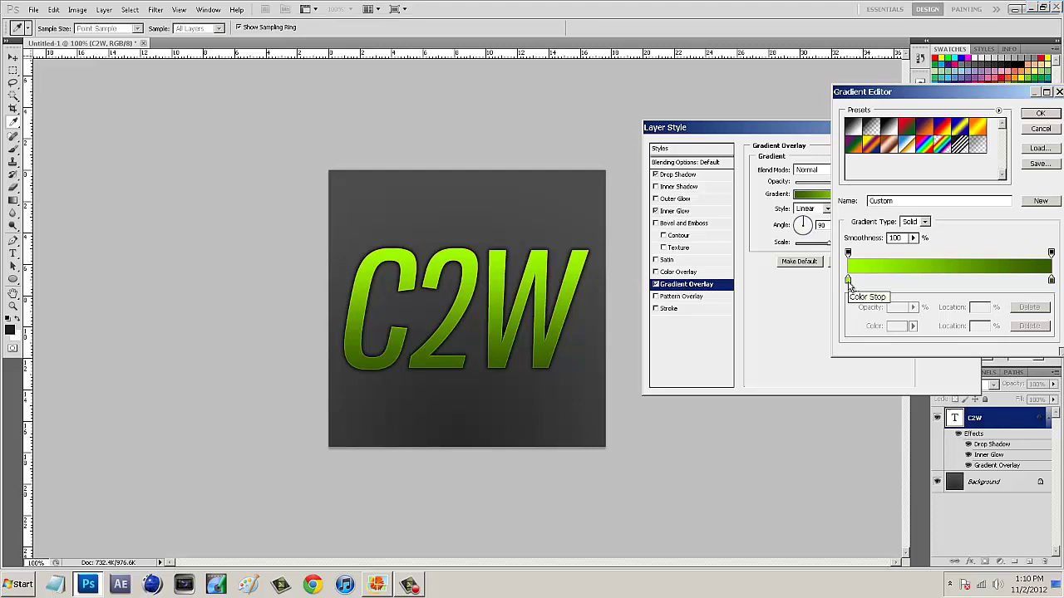
double_click(848, 281)
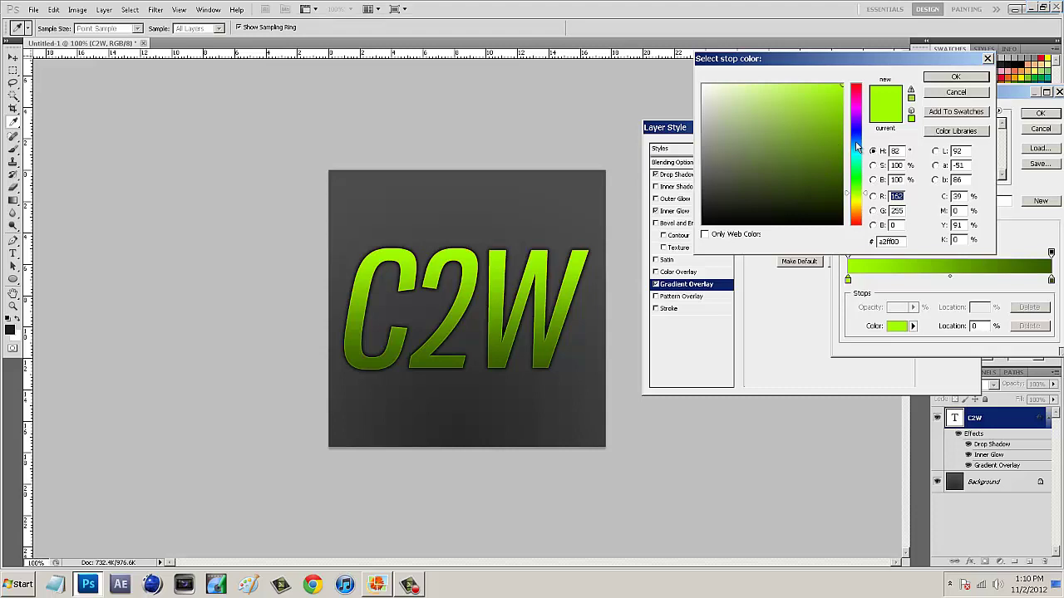
drag(855, 147, 856, 85)
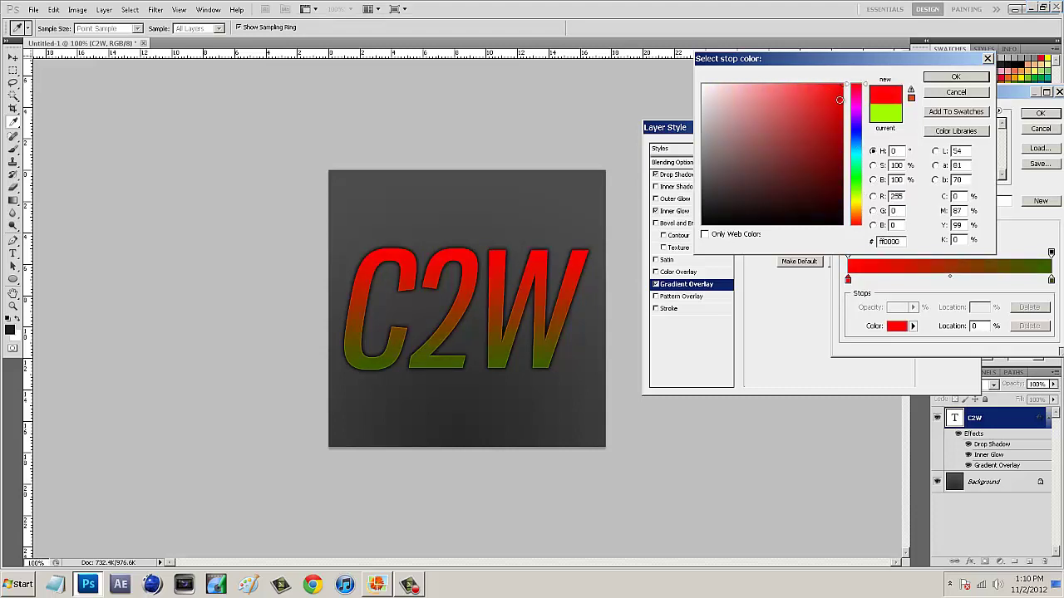
drag(831, 90, 855, 70)
click(965, 79)
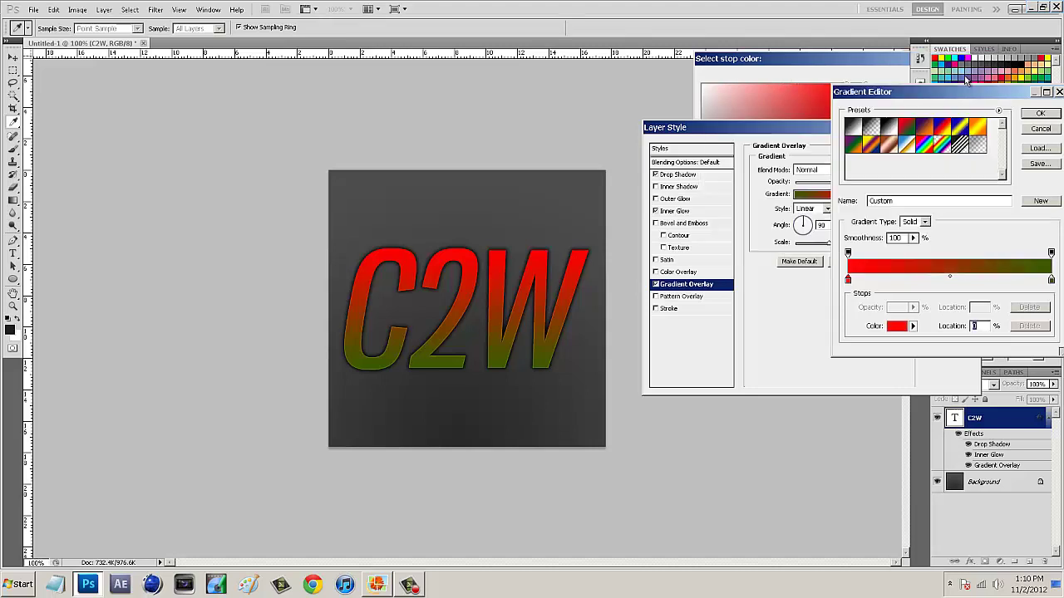
Set the right stop to dark red 520000 and apply the layer style
double_click(1051, 281)
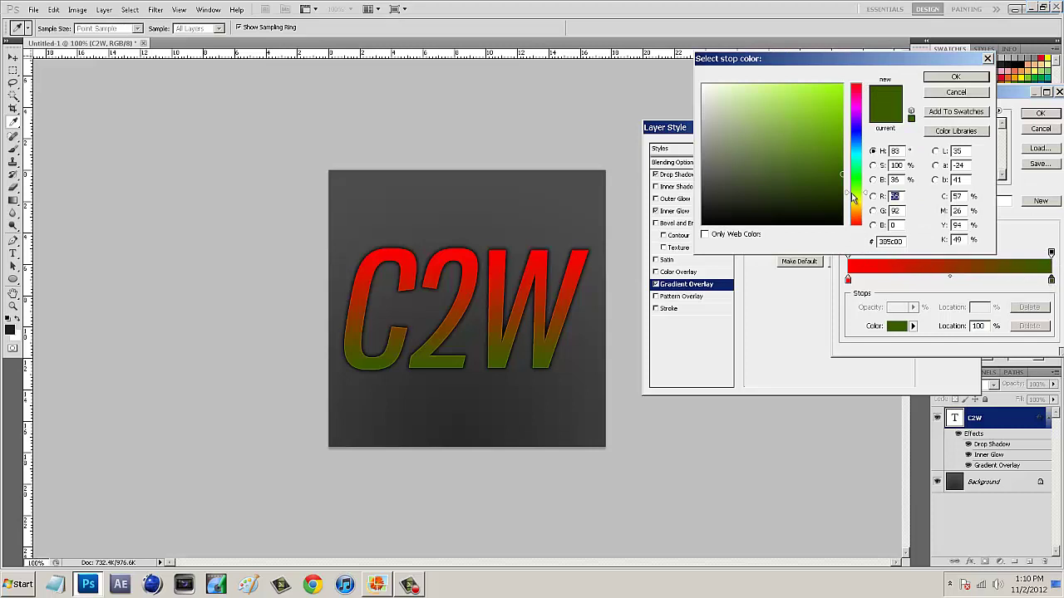
drag(859, 115, 864, 82)
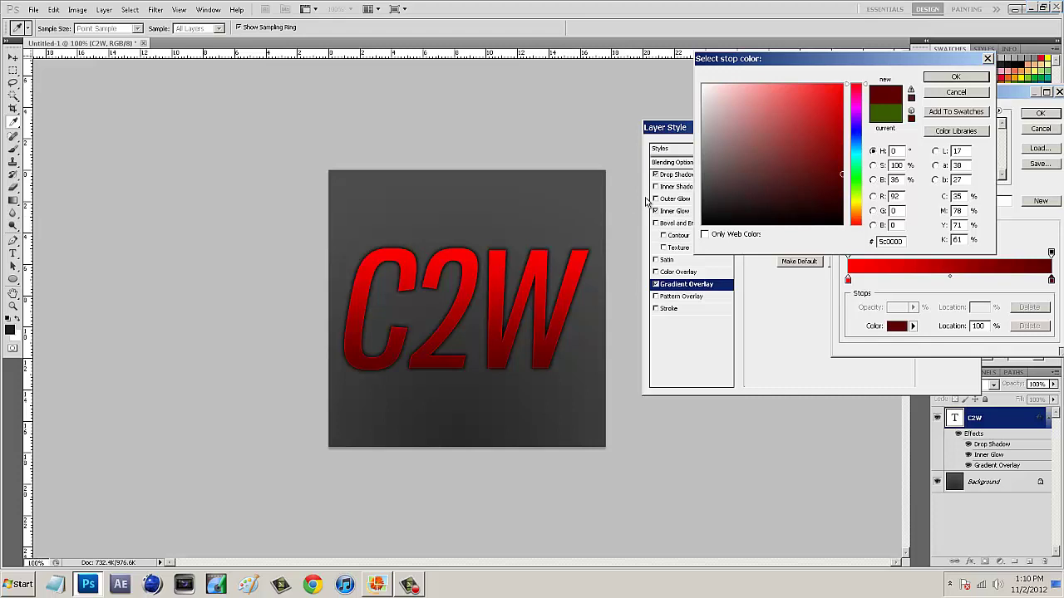
click(954, 77)
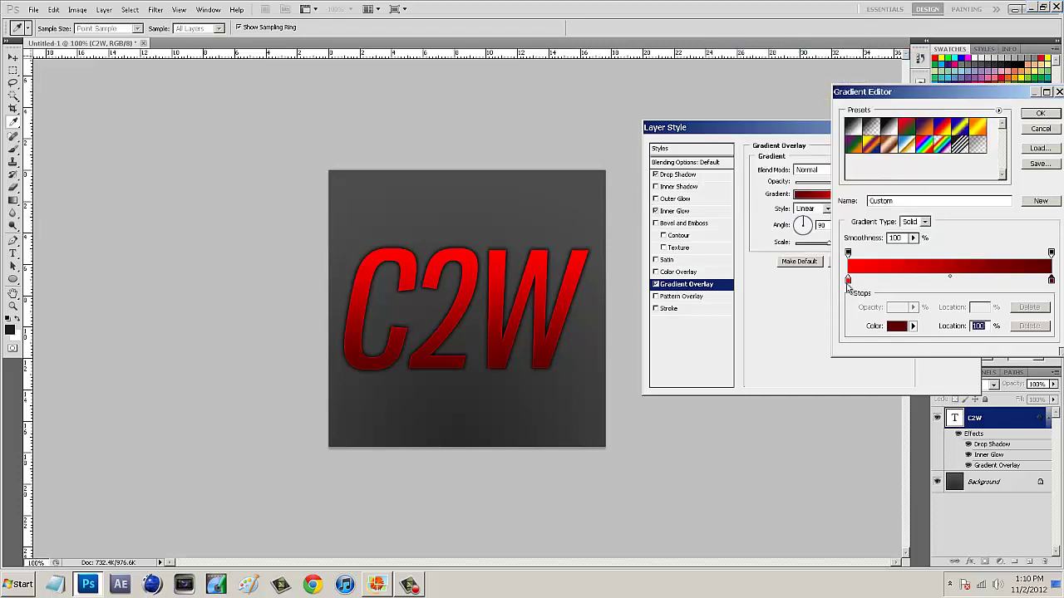
double_click(848, 281)
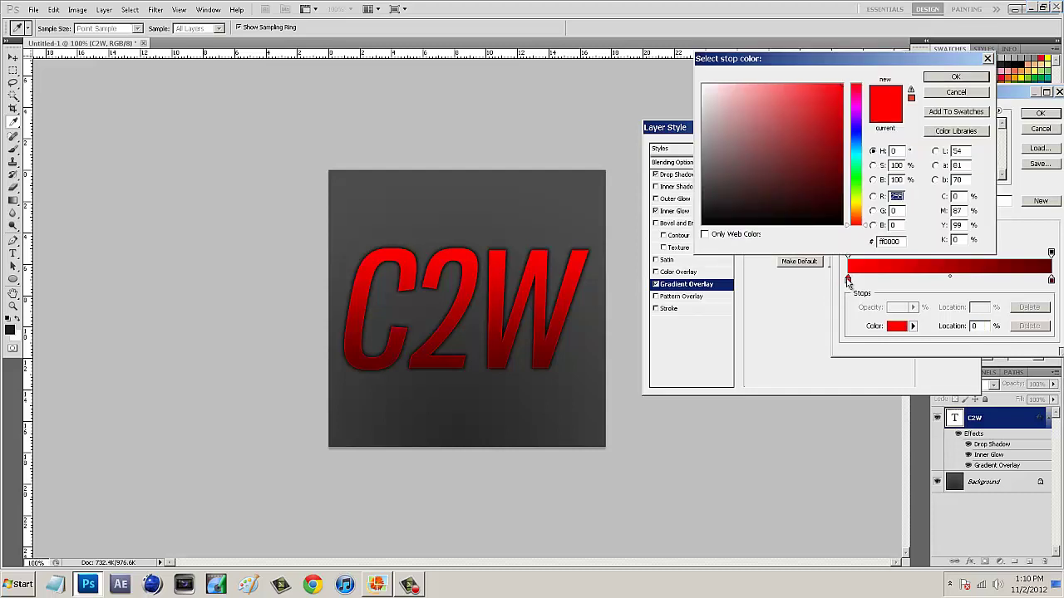
click(952, 77)
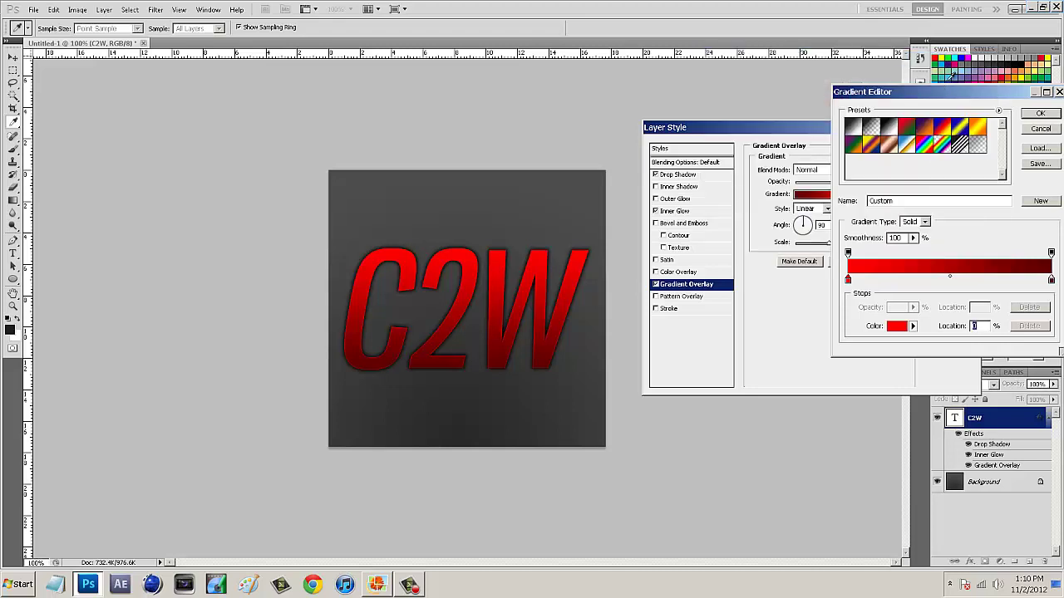
click(1037, 114)
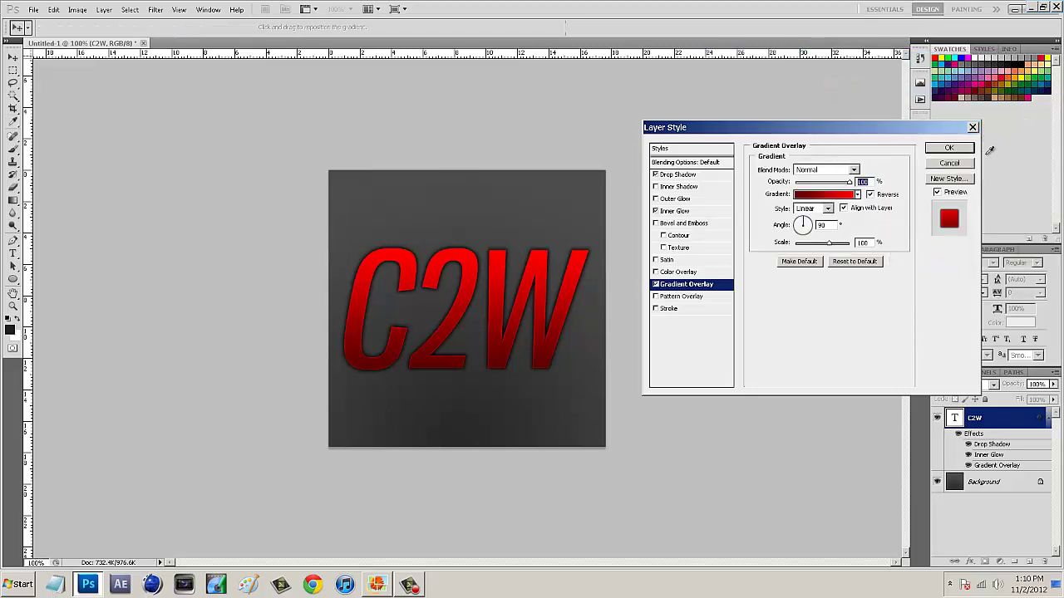
click(943, 150)
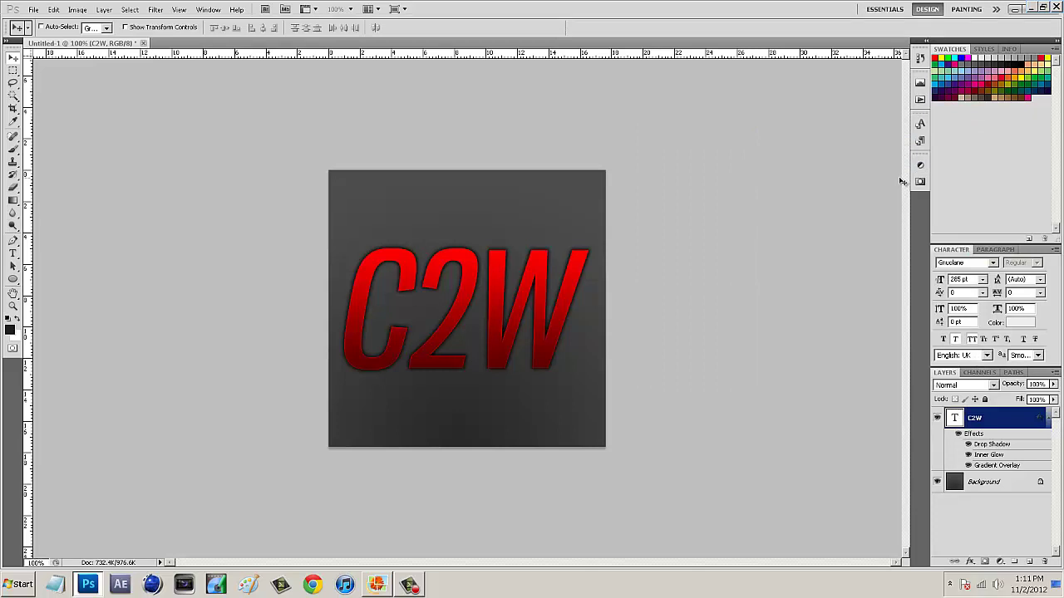
Open Color Correction.psd from Gradient Maps and drag its CC group into Untitled-1
click(33, 9)
click(45, 33)
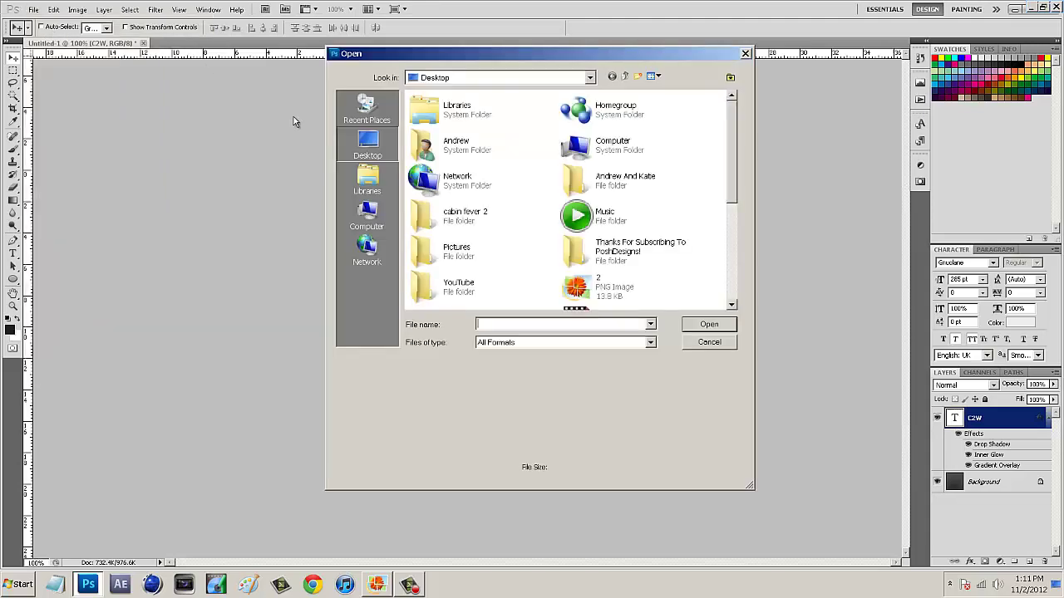
double_click(459, 287)
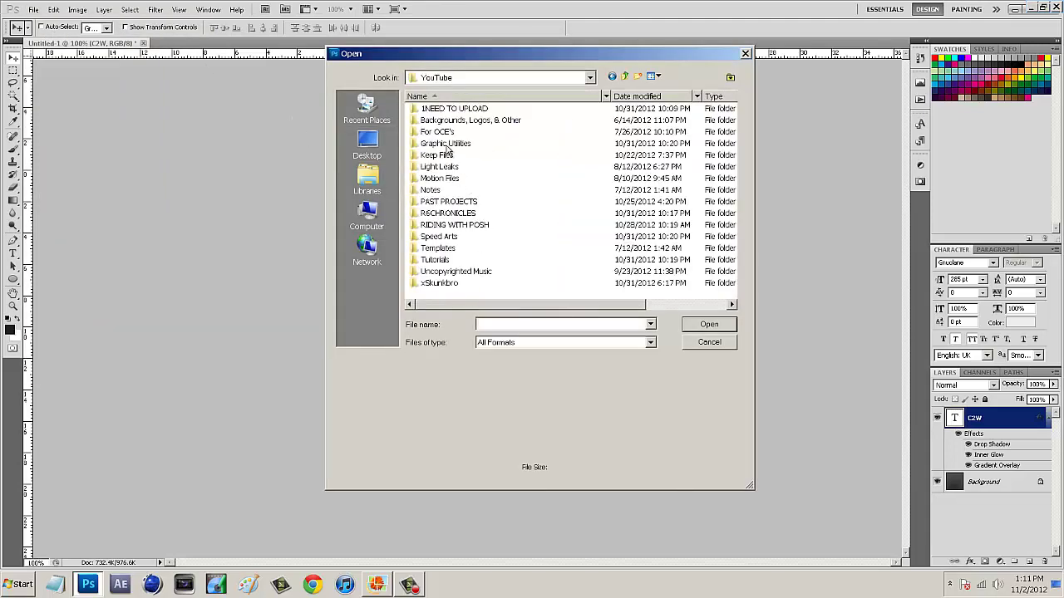
double_click(448, 144)
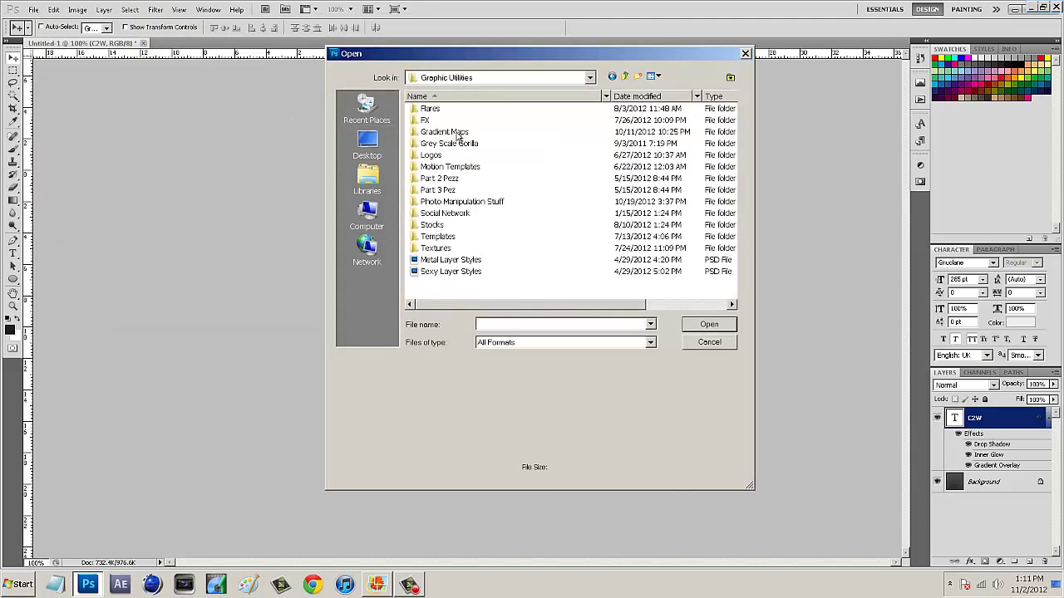
double_click(457, 133)
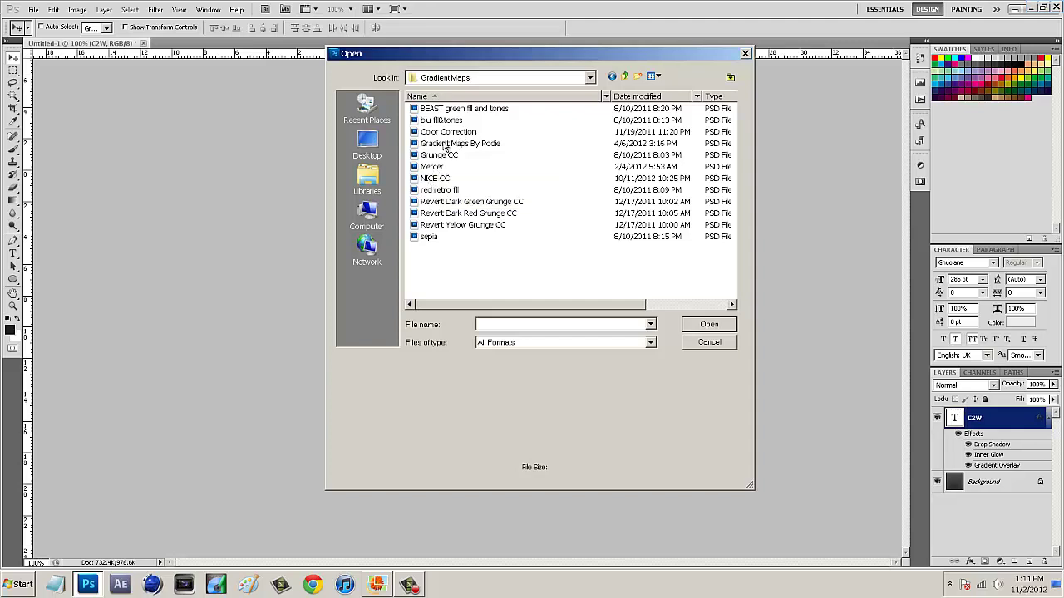
click(450, 133)
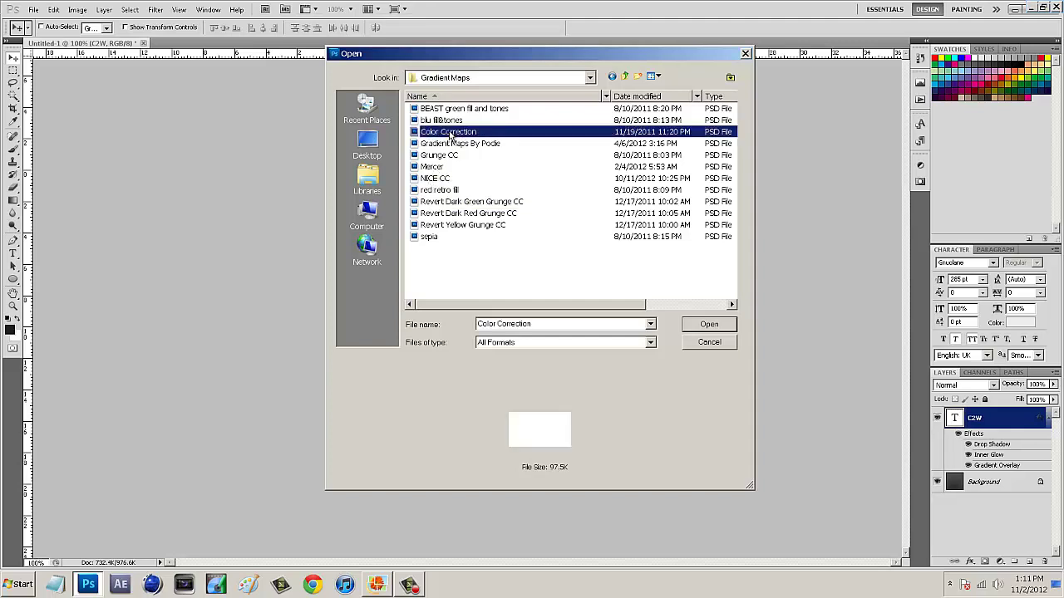
click(454, 182)
click(454, 134)
click(711, 325)
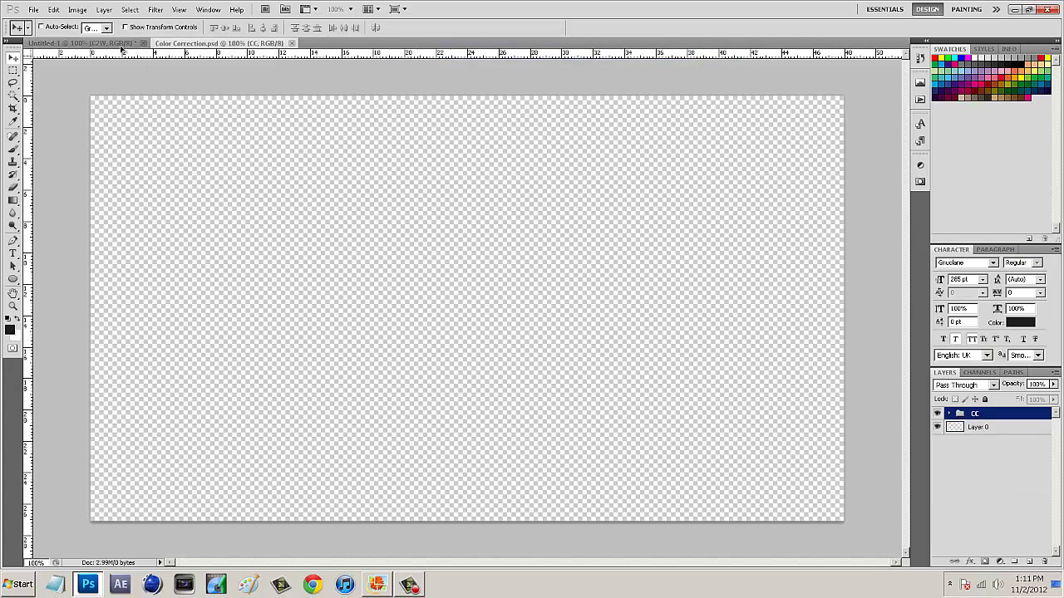
drag(122, 50, 385, 238)
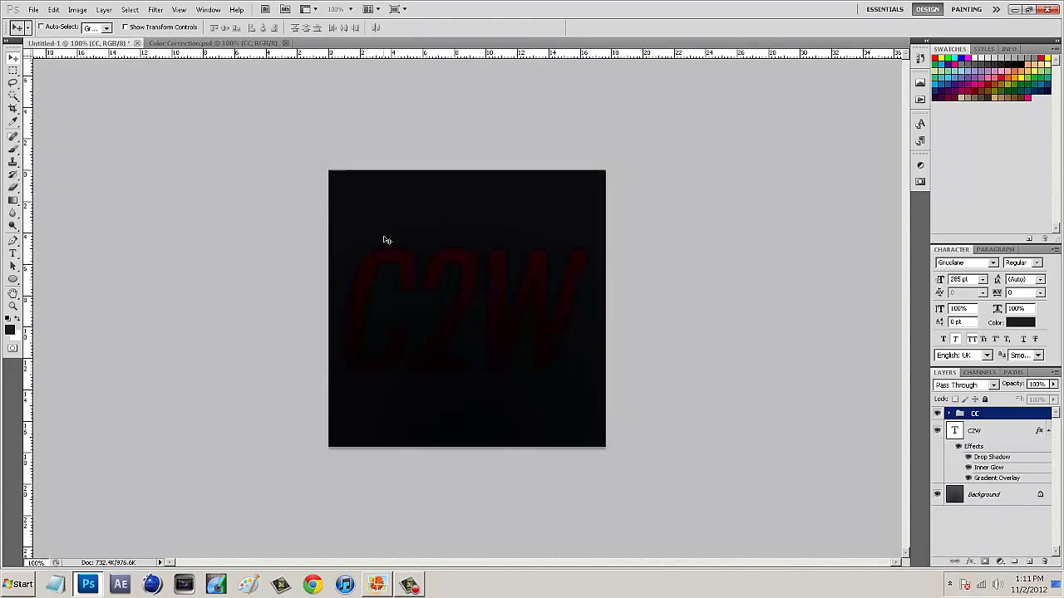
Expand the CC group and try lightening the second gradient map's end stop, then cancel
click(949, 413)
click(963, 432)
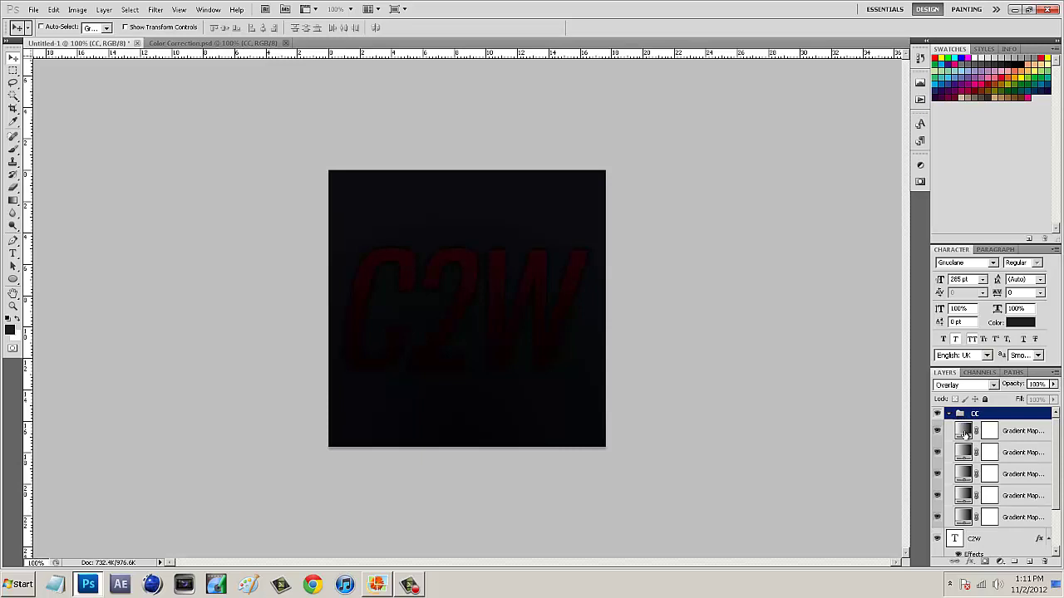
click(971, 451)
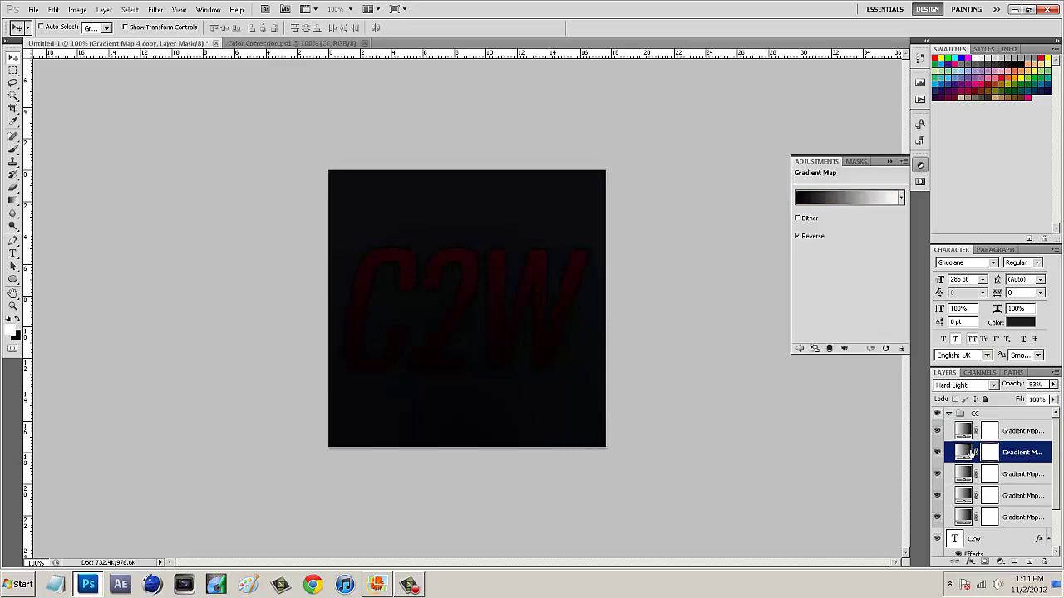
click(828, 197)
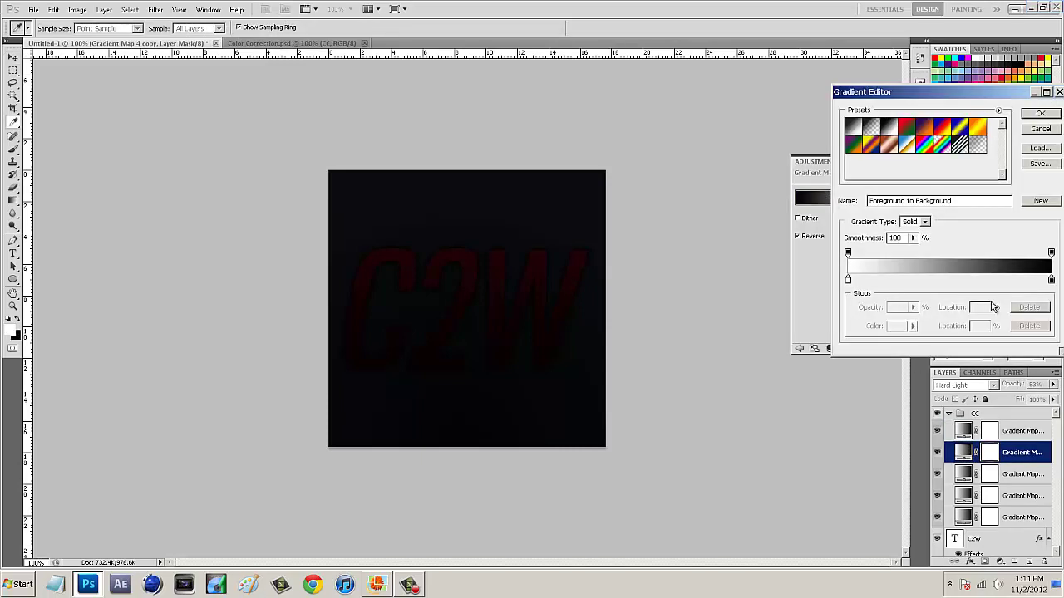
double_click(1051, 280)
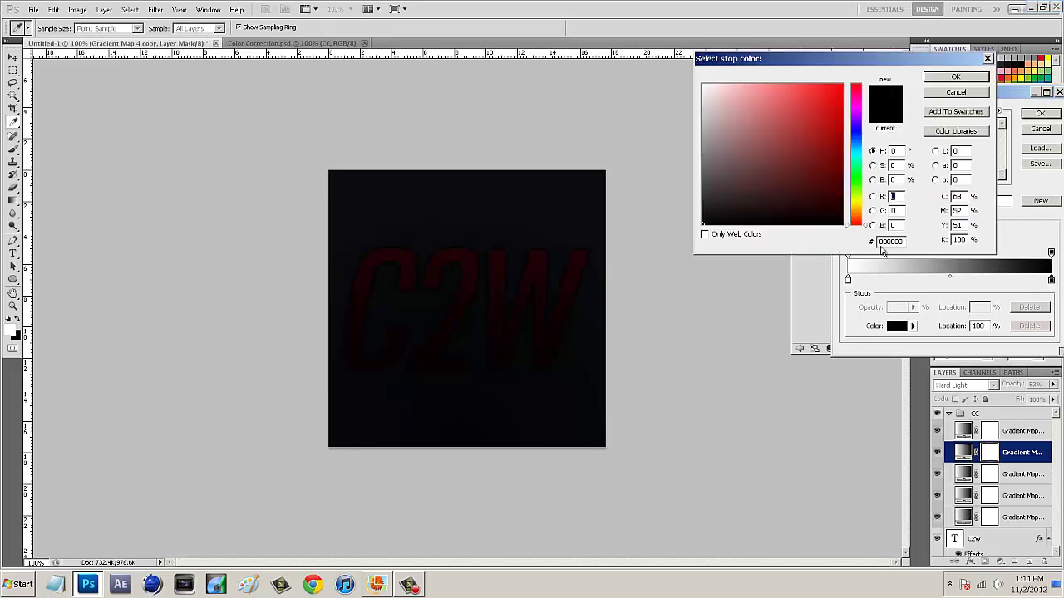
click(747, 166)
drag(746, 165, 691, 112)
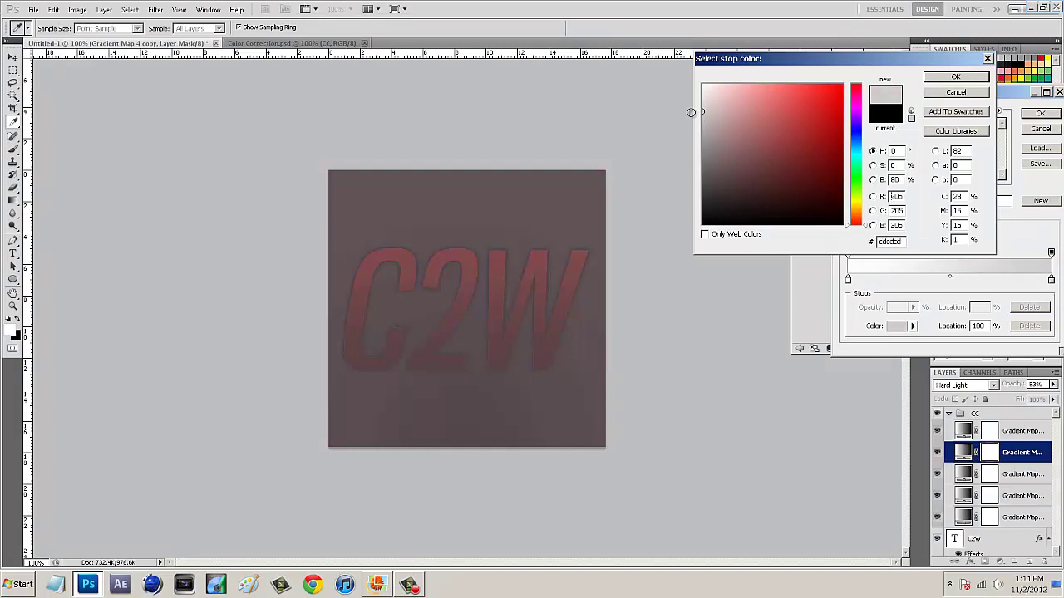
click(944, 77)
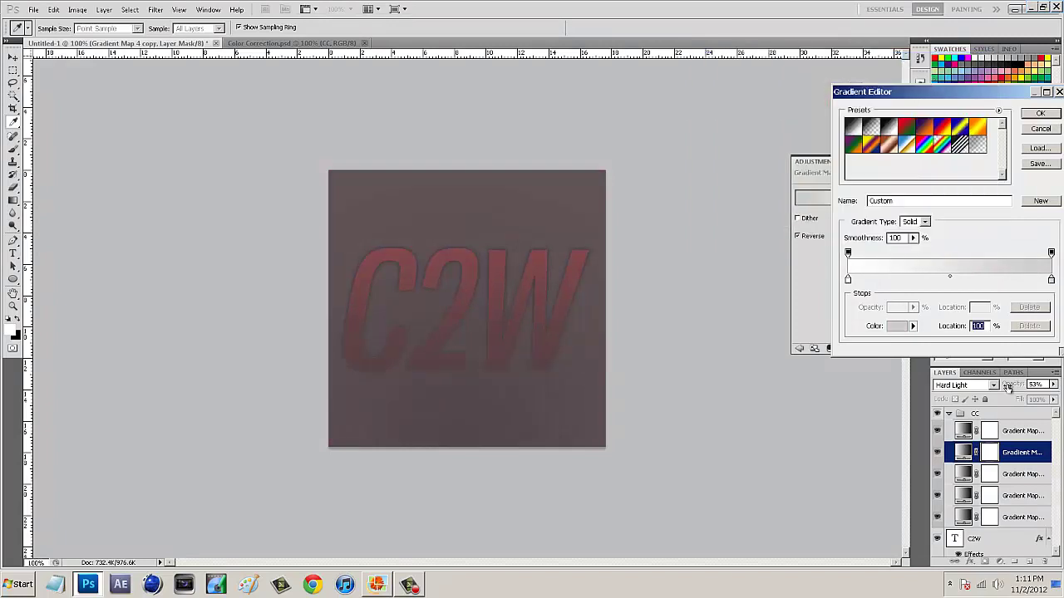
click(1041, 129)
Try recolouring the third gradient map's stops, discard the edits, and select the CC group
click(965, 474)
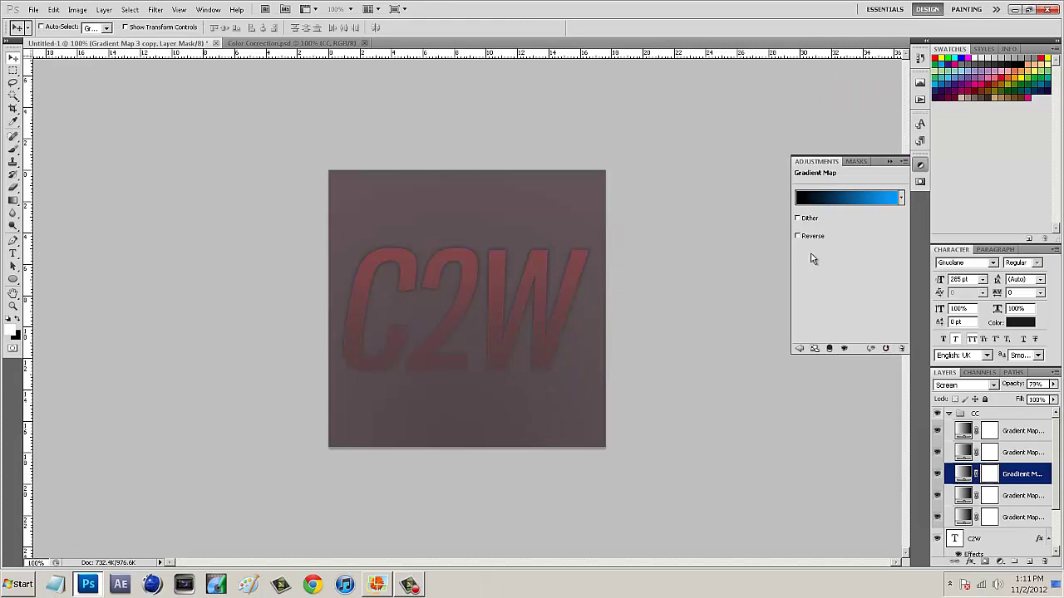
click(826, 203)
click(847, 280)
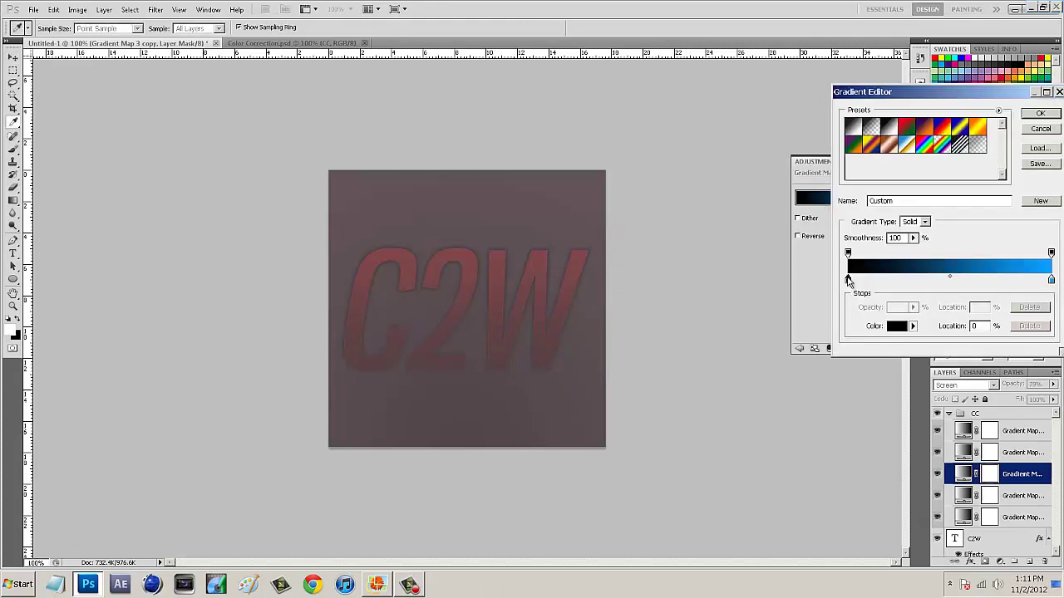
double_click(848, 280)
click(707, 147)
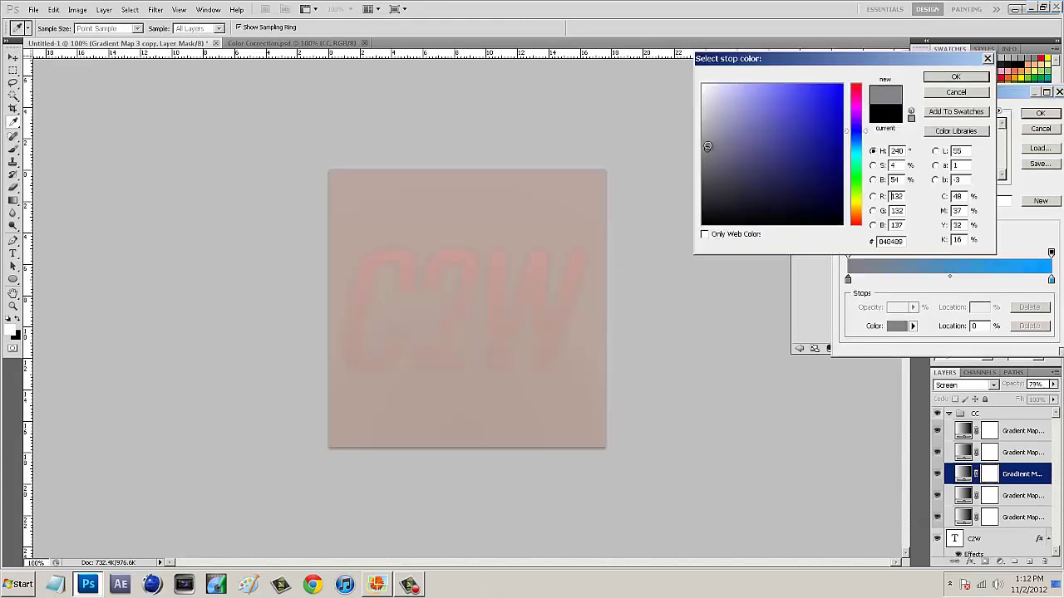
mouse_move(707, 146)
mouse_down()
mouse_move(706, 128)
mouse_move(740, 137)
mouse_move(728, 194)
mouse_move(702, 204)
mouse_move(703, 218)
mouse_up()
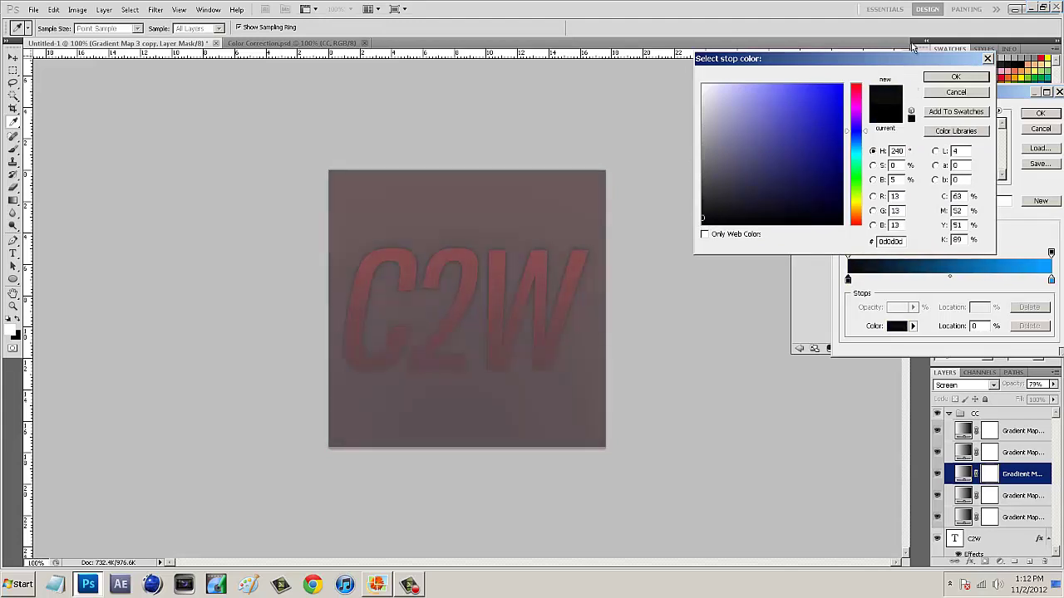
click(927, 77)
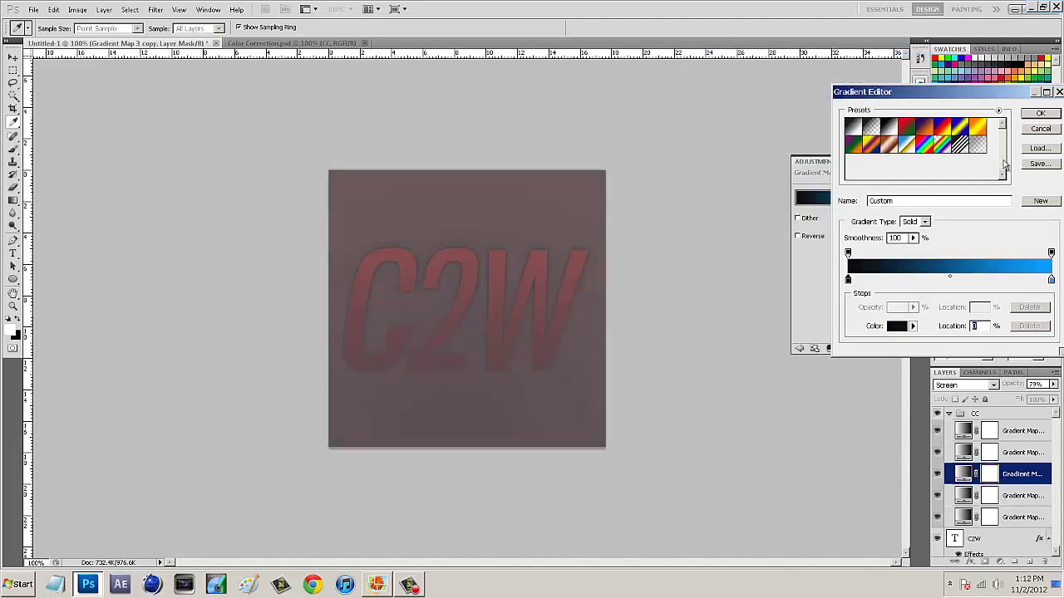
double_click(1050, 280)
mouse_move(804, 148)
mouse_down()
mouse_move(685, 130)
mouse_move(776, 112)
mouse_move(839, 181)
mouse_move(856, 177)
mouse_move(856, 190)
mouse_up()
mouse_move(827, 154)
mouse_down()
mouse_move(831, 134)
mouse_move(815, 140)
mouse_move(835, 106)
mouse_move(793, 96)
mouse_up()
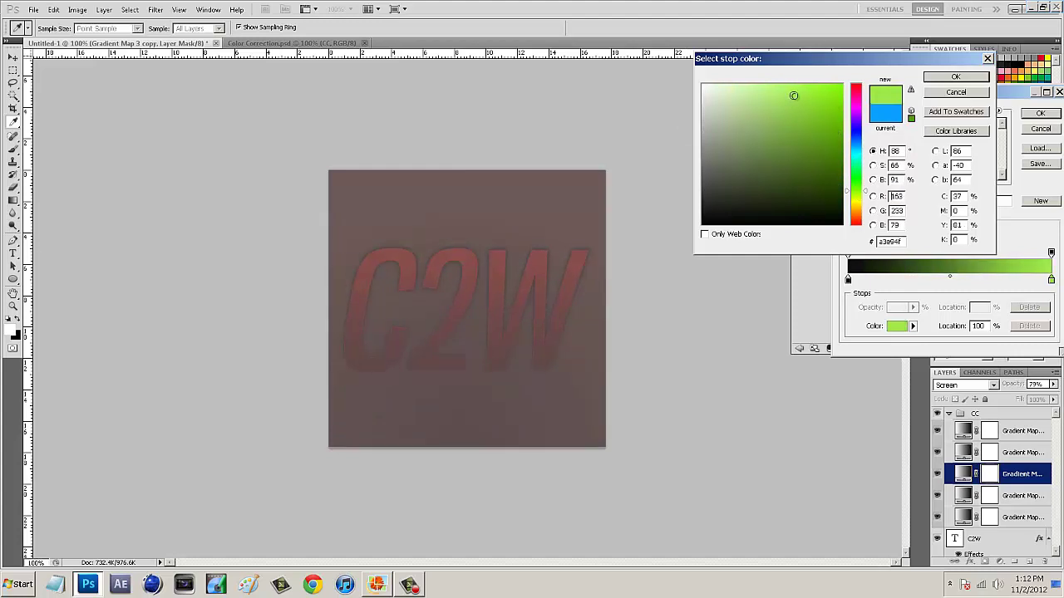
click(956, 92)
click(1039, 129)
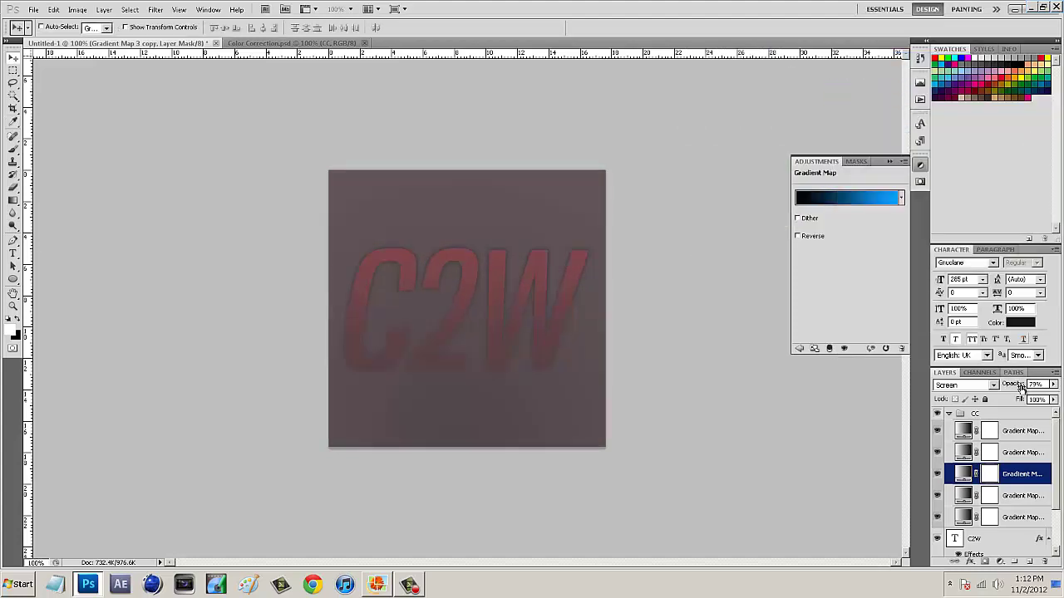
click(889, 161)
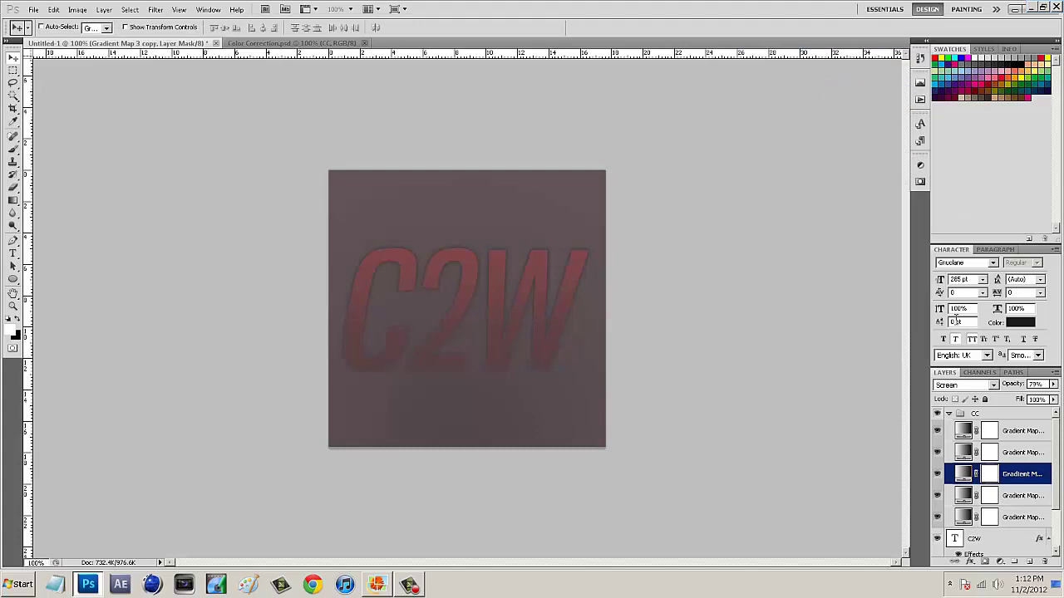
click(960, 414)
Swap the CC group for NICE CC.psd's Abstract's Color Correction group, placed above C2W
key(Delete)
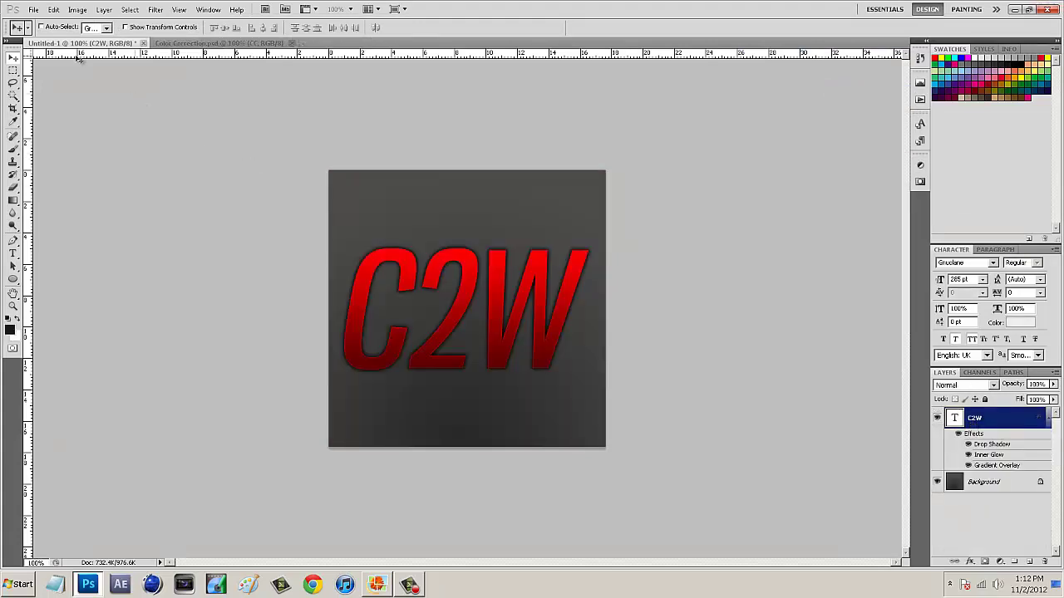
click(34, 10)
click(41, 33)
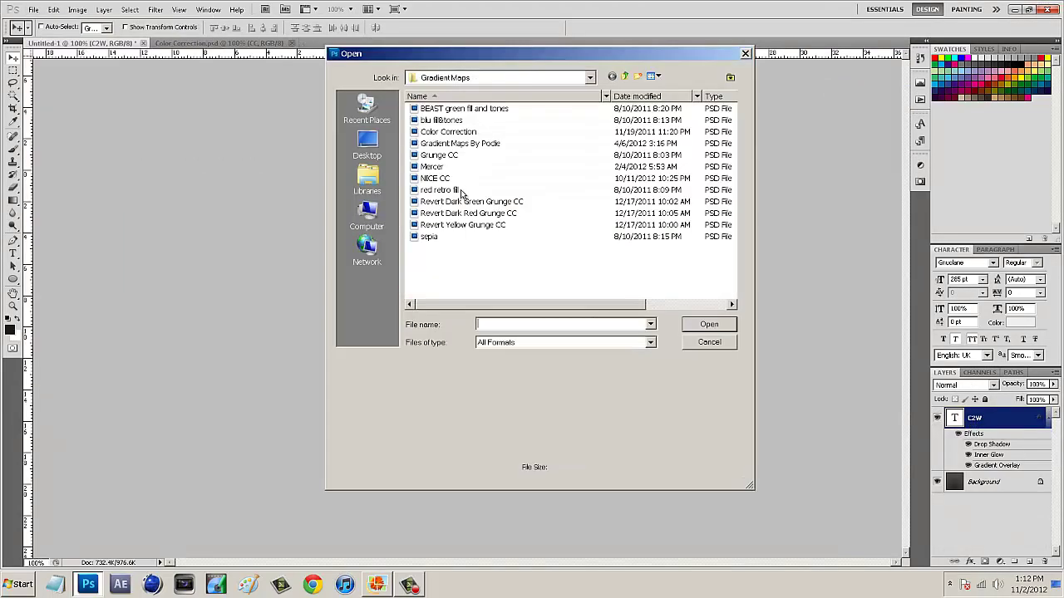
click(433, 178)
click(691, 326)
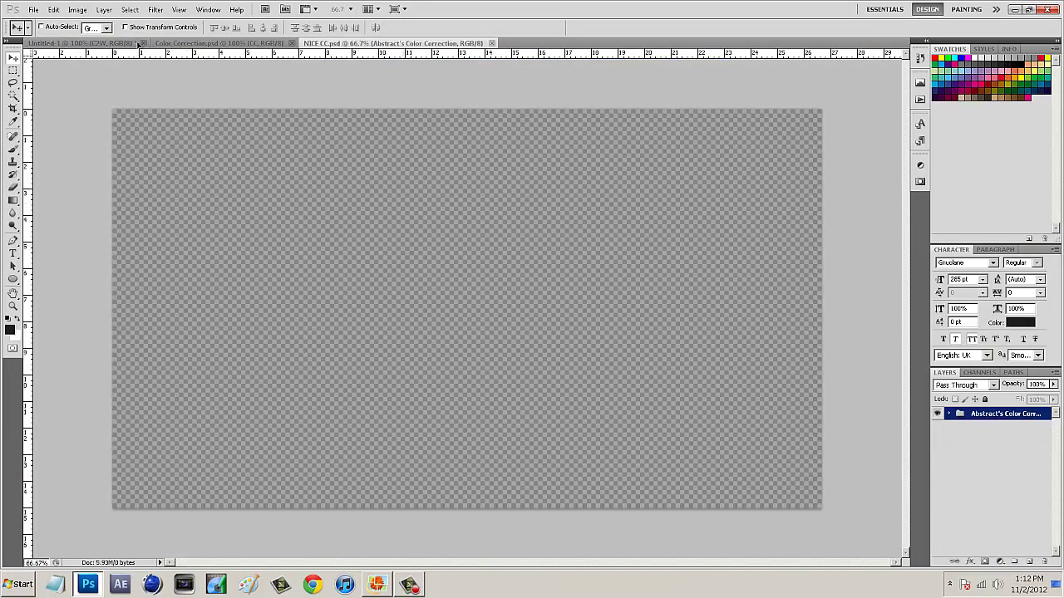
drag(131, 44, 437, 282)
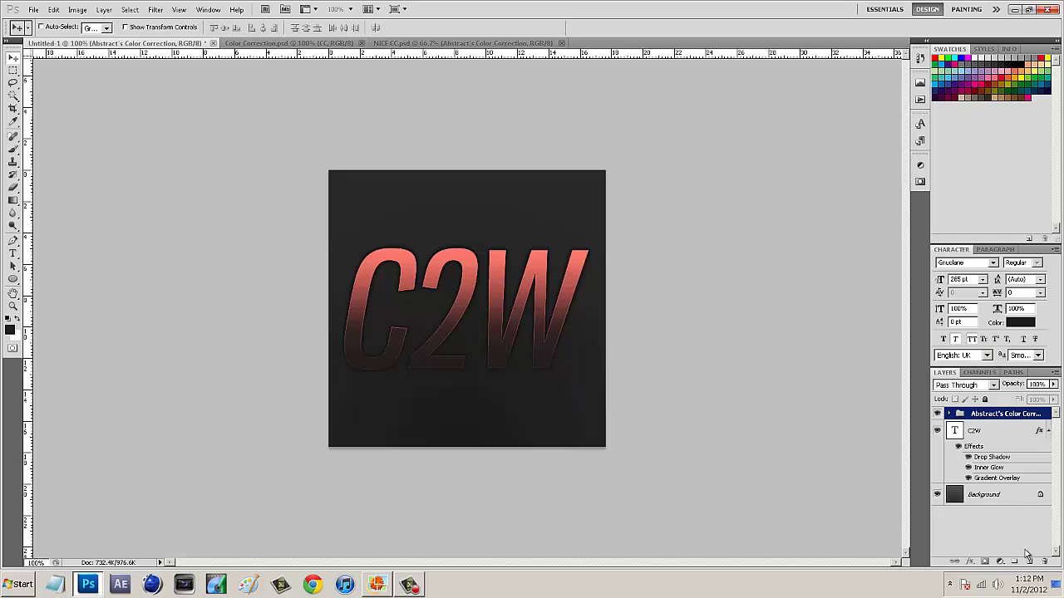
On a new Layer 1, draw a Pen curve arcing from bottom-left to top-right
click(1029, 563)
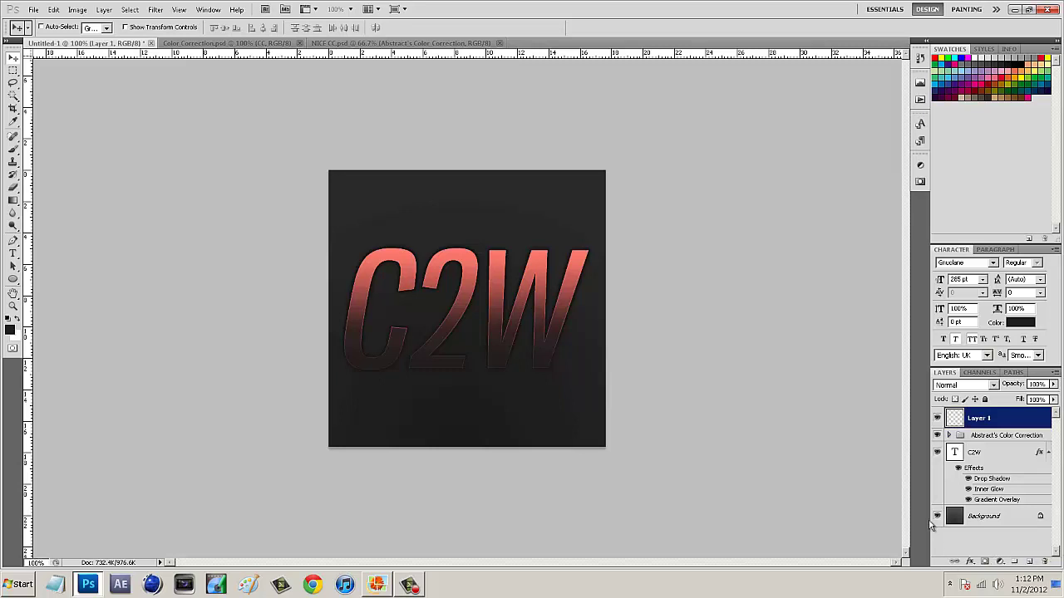
click(13, 241)
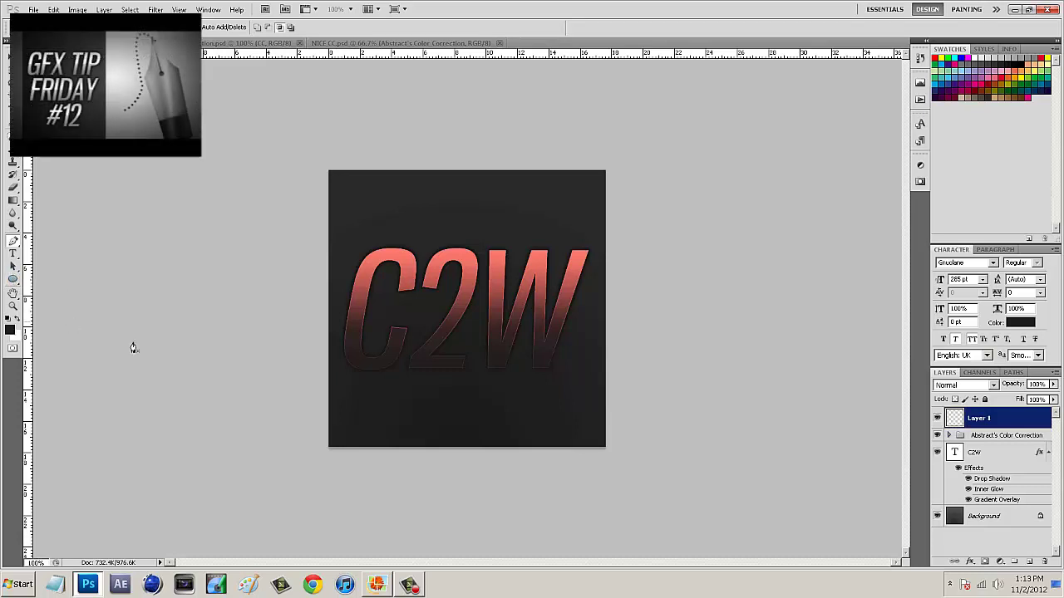
click(354, 457)
click(610, 194)
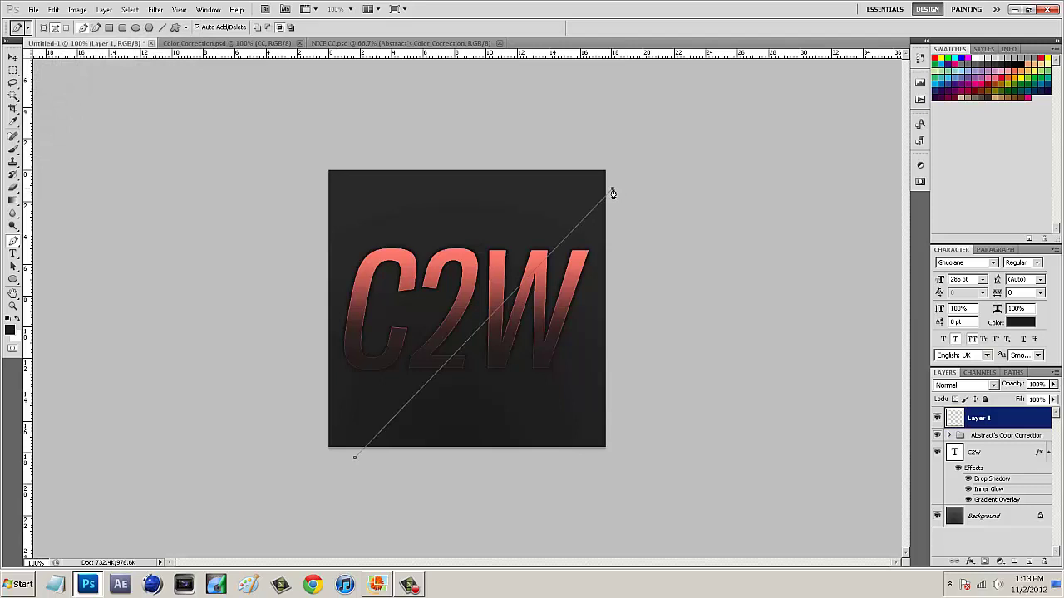
drag(612, 193, 848, 217)
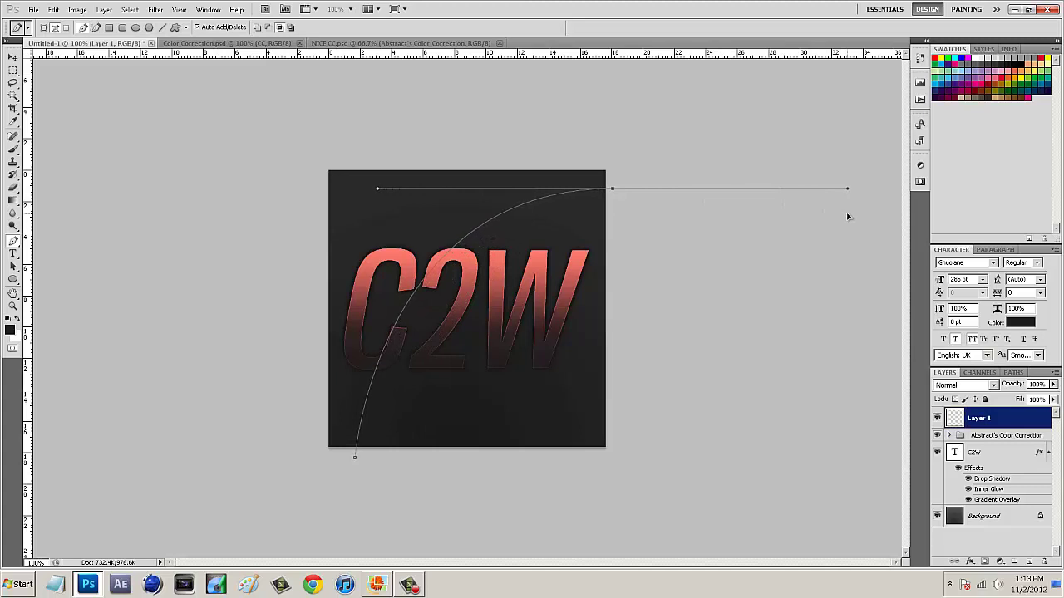
Close the path with anchors above the top-right, beyond the top-left and below the bottom-left
alt+click(610, 189)
key(ctrl+z)
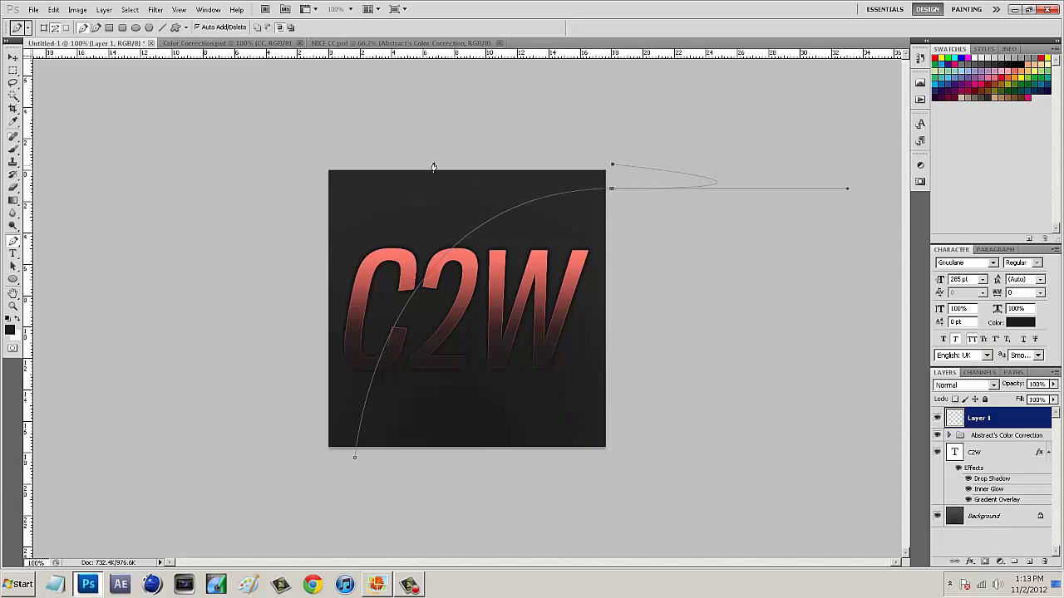
alt+click(598, 189)
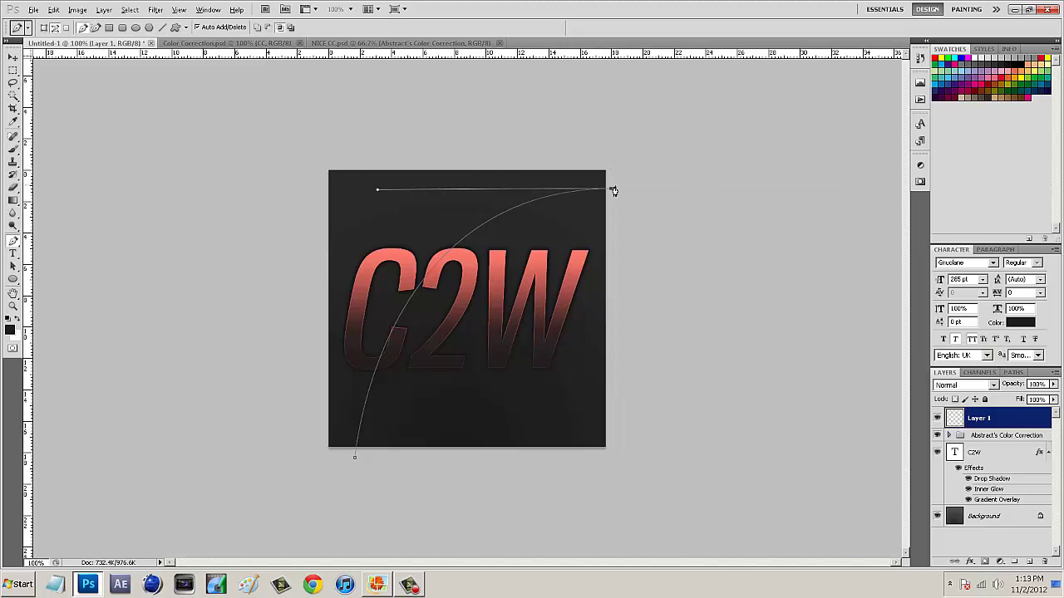
key(ctrl+z)
key(ctrl+z)
shift+click(610, 161)
shift+click(300, 160)
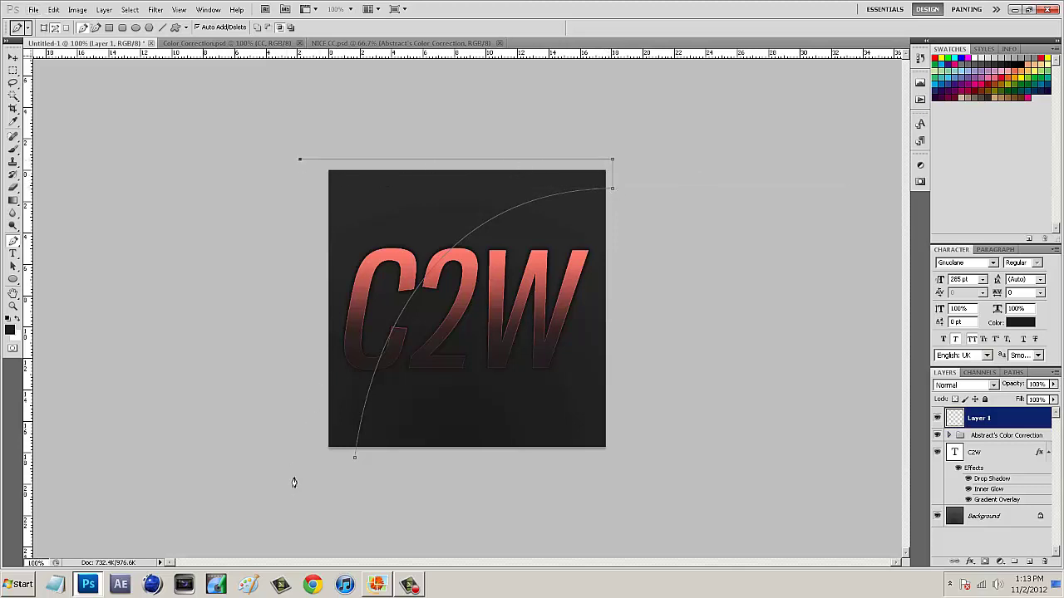
shift+click(307, 457)
click(354, 461)
Fill the path on Layer 1 with the light near-white colour #e3e3e3
right_click(386, 265)
click(409, 332)
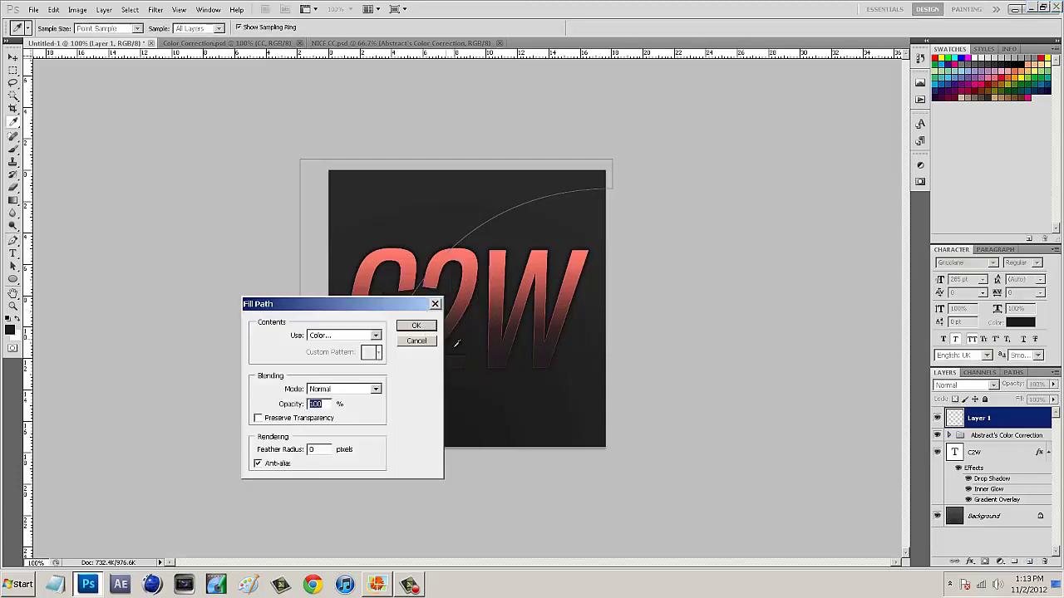
click(321, 335)
click(356, 368)
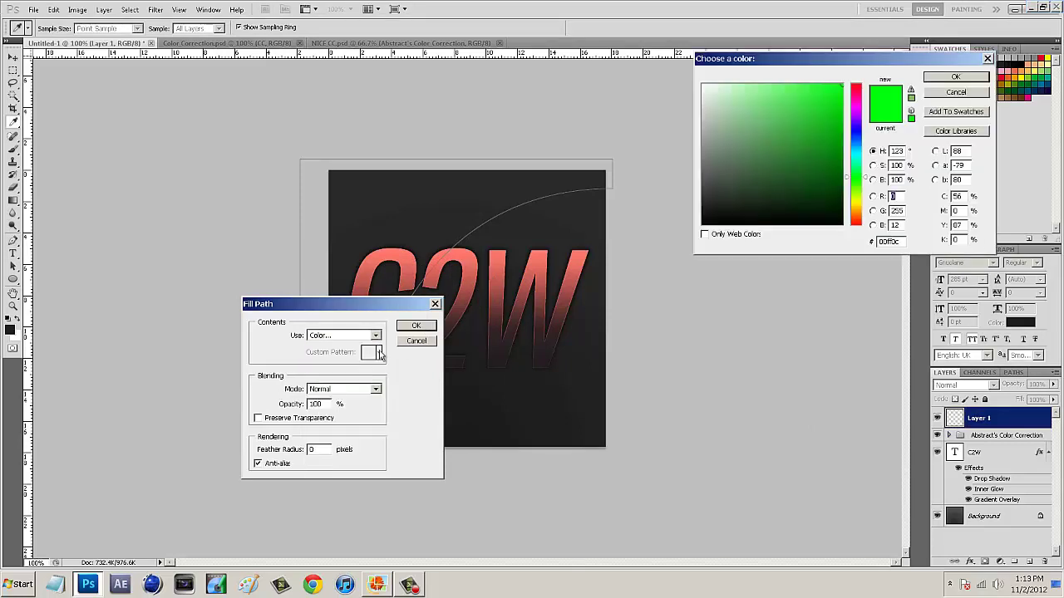
drag(745, 154, 681, 99)
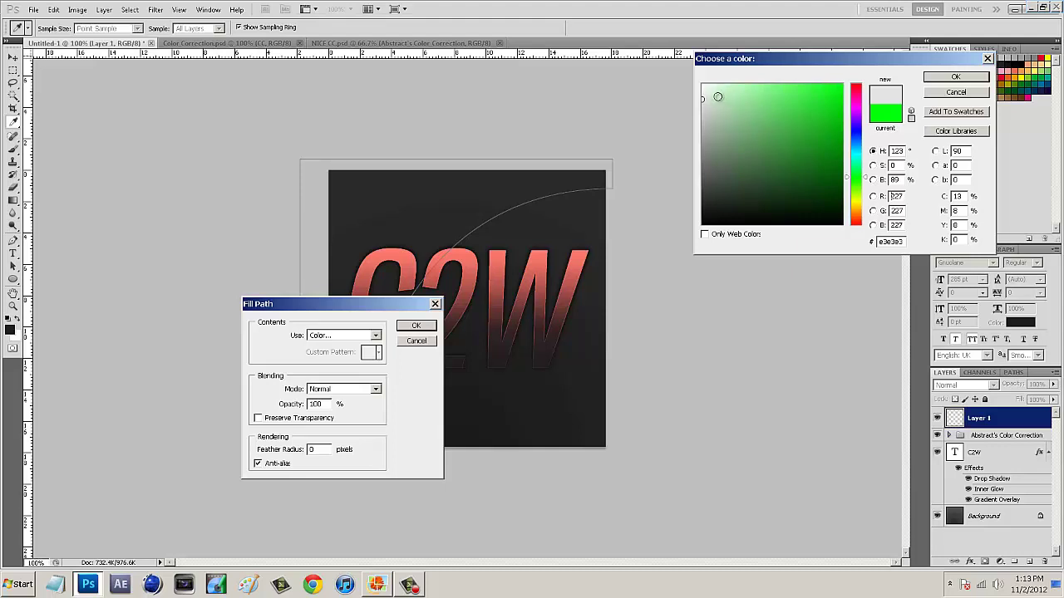
click(955, 76)
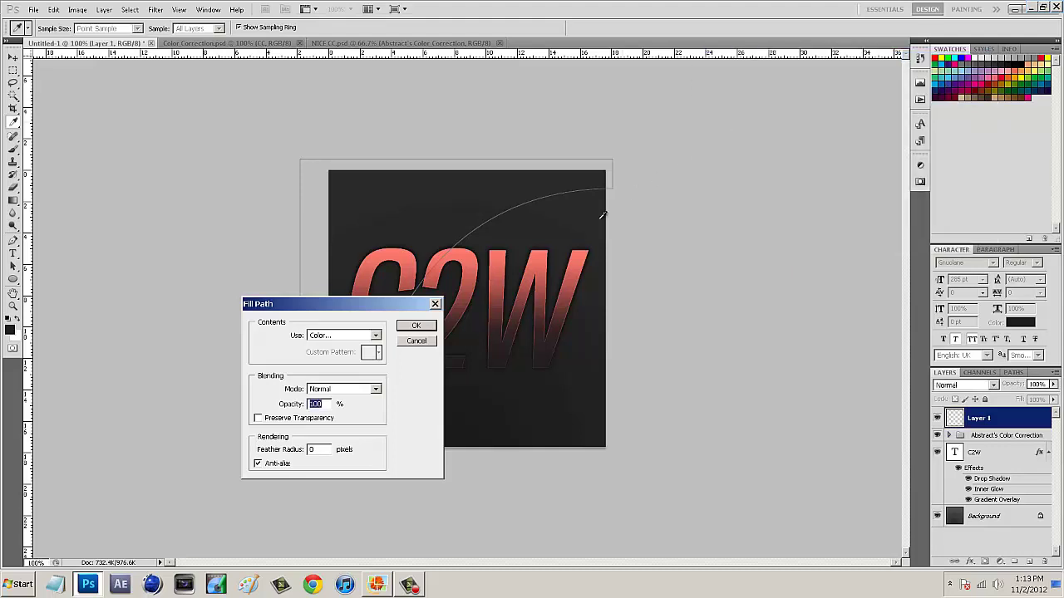
click(425, 324)
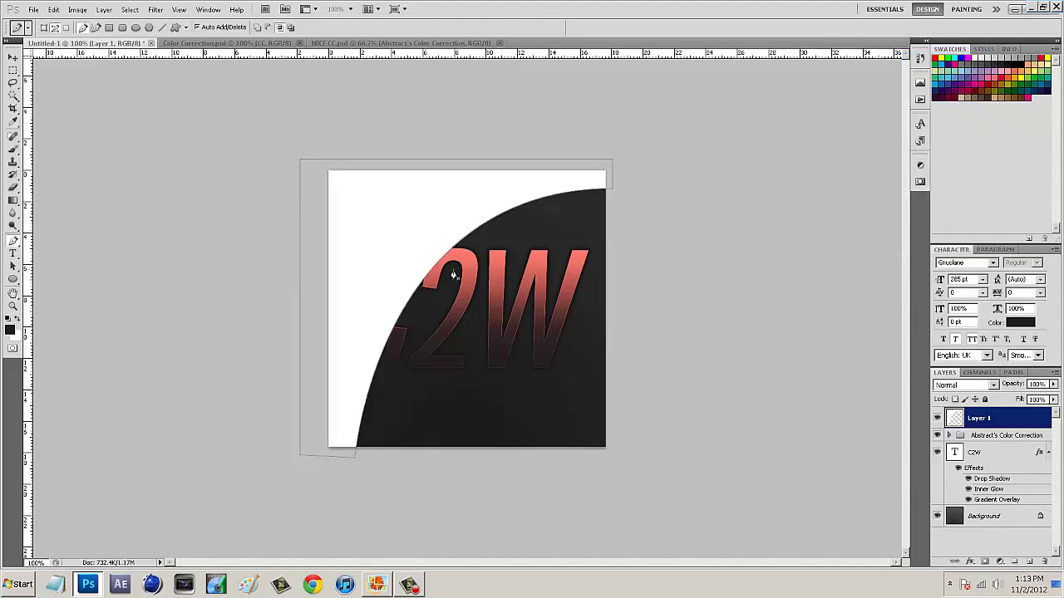
Delete the path outline and return to the Move tool
right_click(453, 274)
click(466, 290)
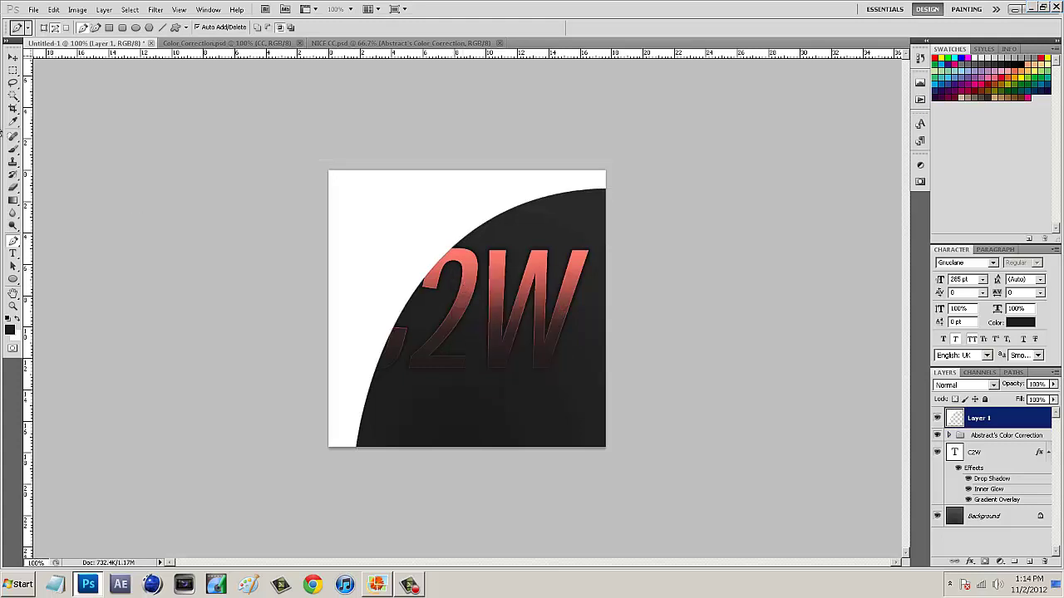
click(14, 83)
click(12, 58)
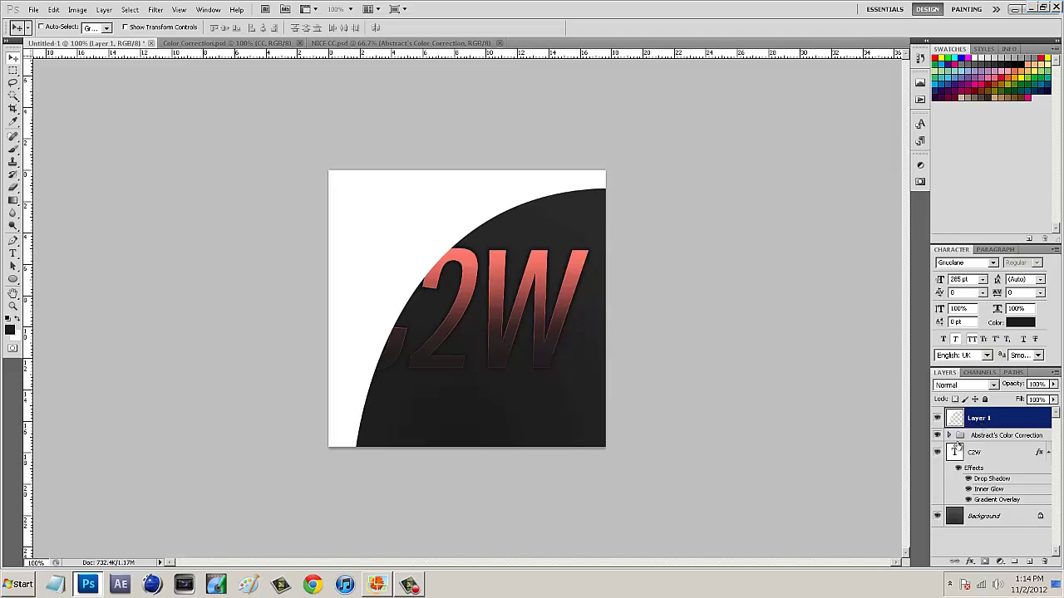
Set Layer 1's white arc to Overlay blend mode at 30% opacity
click(1052, 385)
drag(1052, 398, 1002, 410)
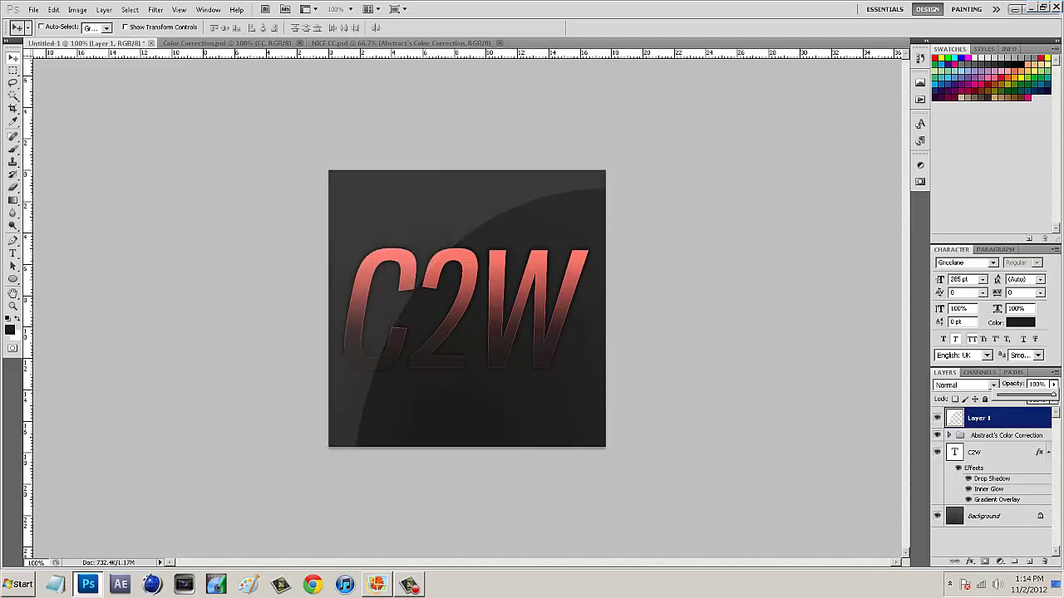
key(0)
click(986, 386)
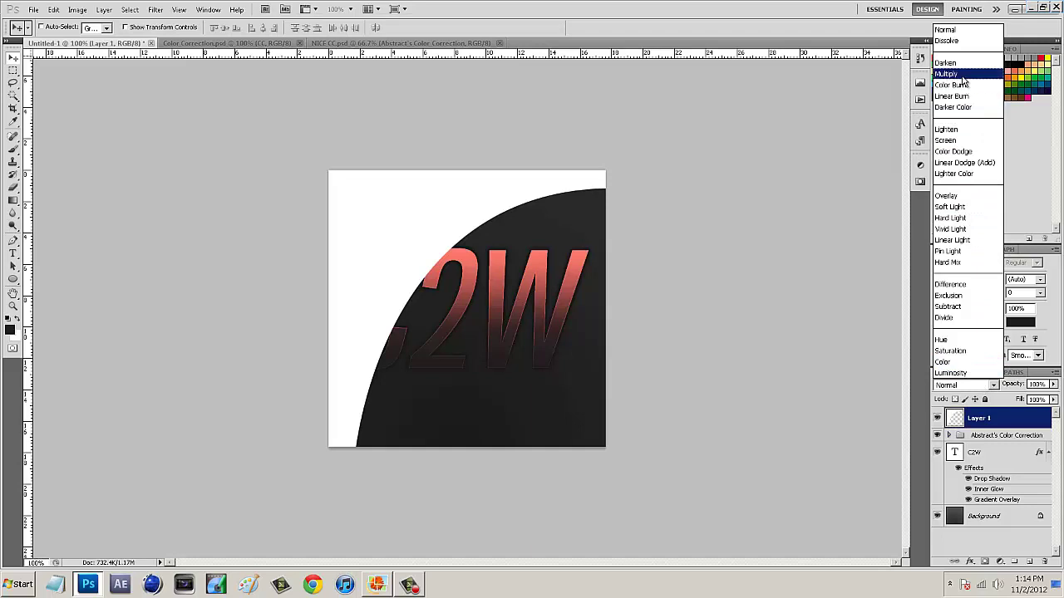
click(954, 197)
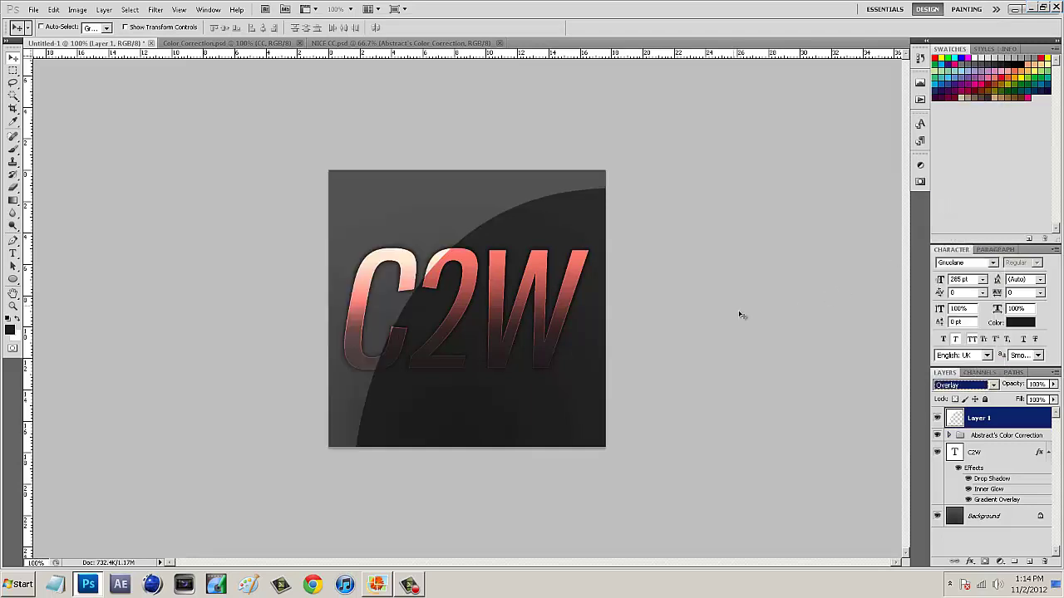
click(1053, 385)
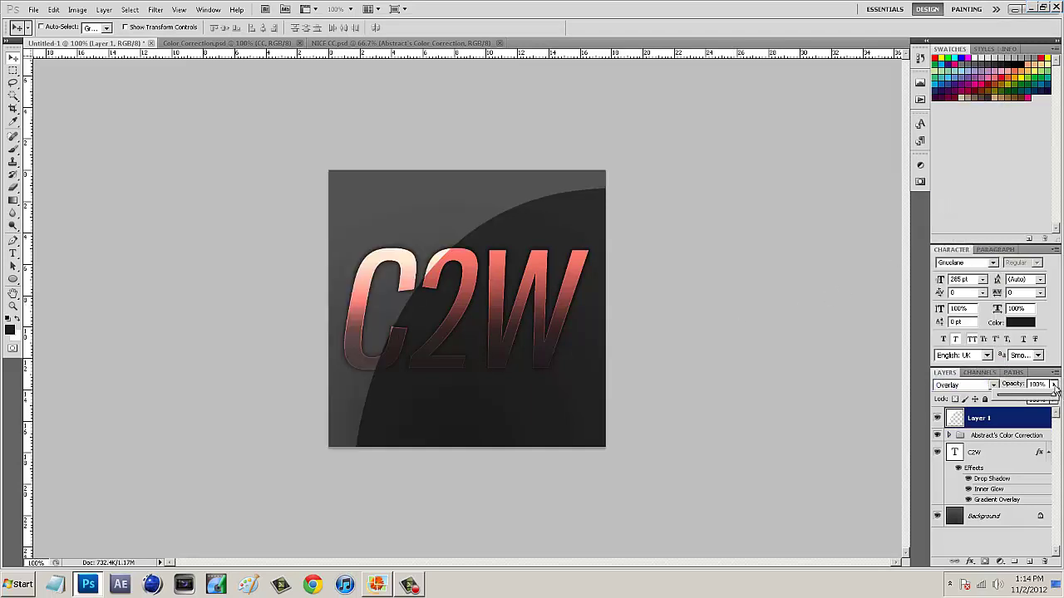
drag(1053, 399, 1020, 401)
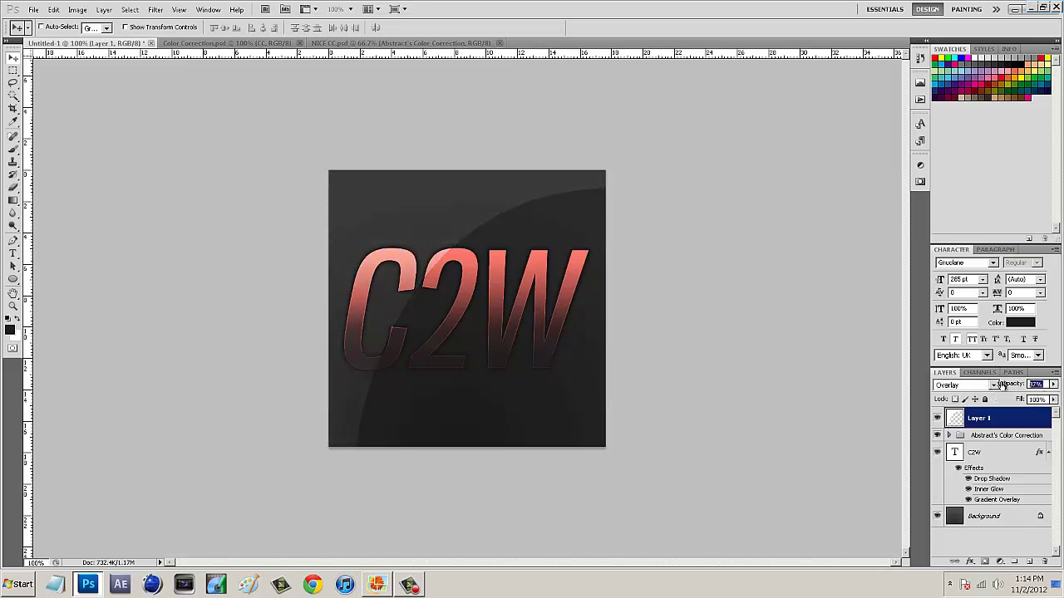
text(30)
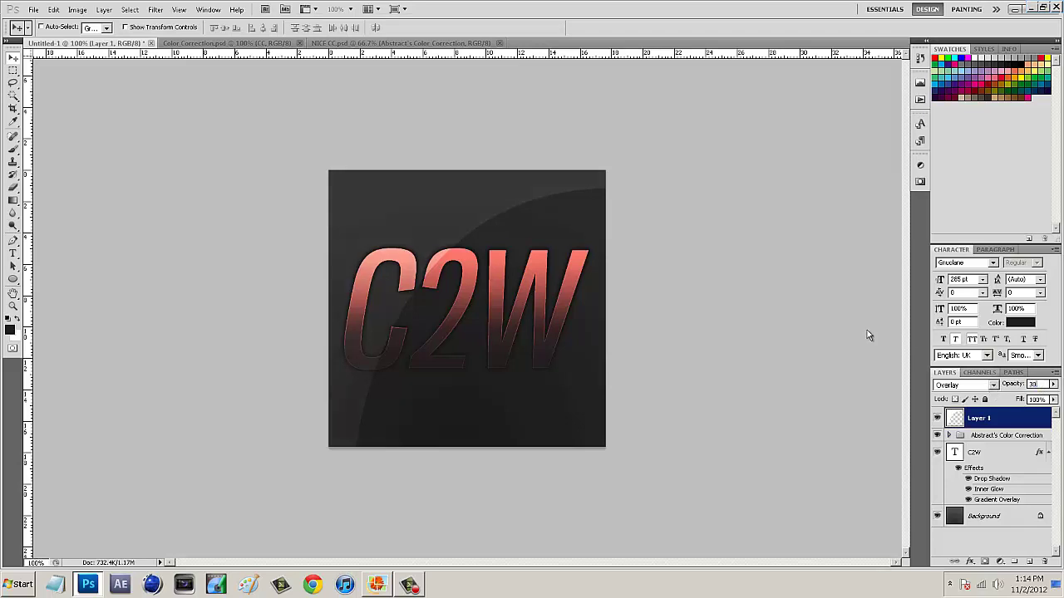